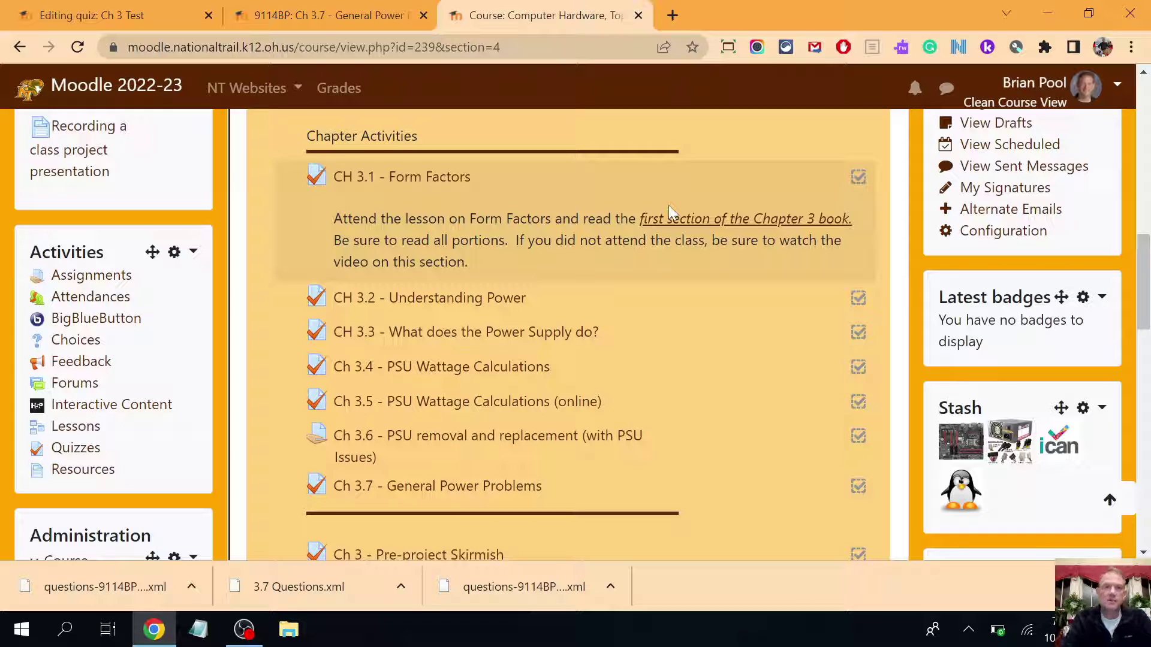
# Open the add-from-question-bank picker for the Ch 3 Test quiz, briefly checking the Ch 3.7 quiz
pyautogui.click(135, 16)
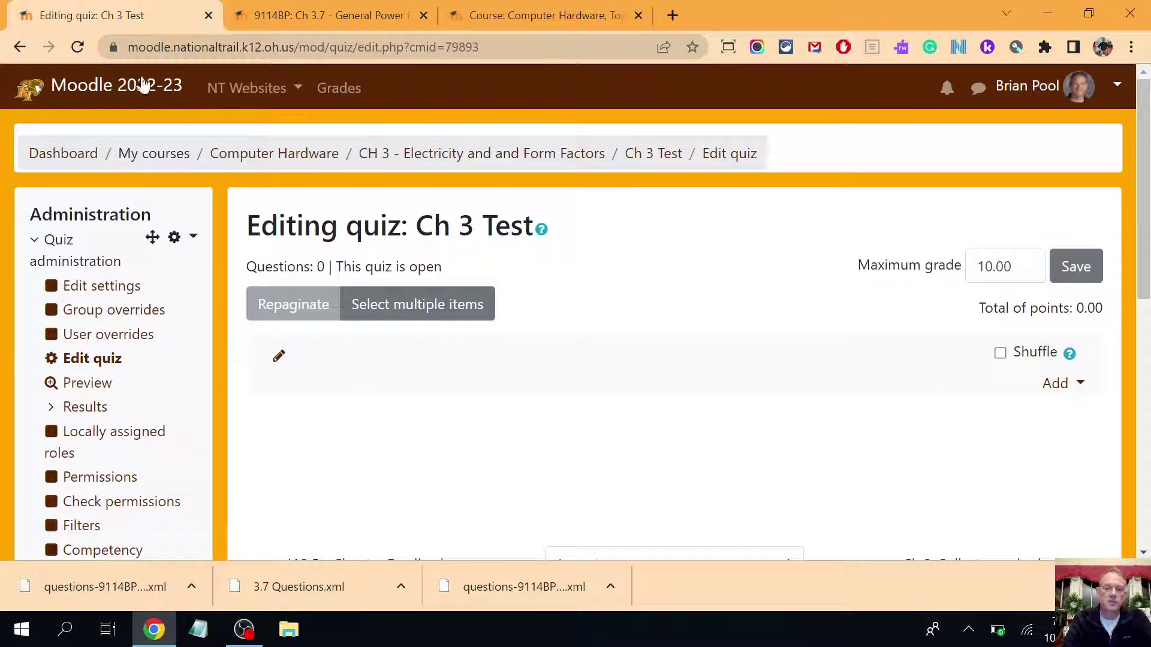
pyautogui.click(1055, 383)
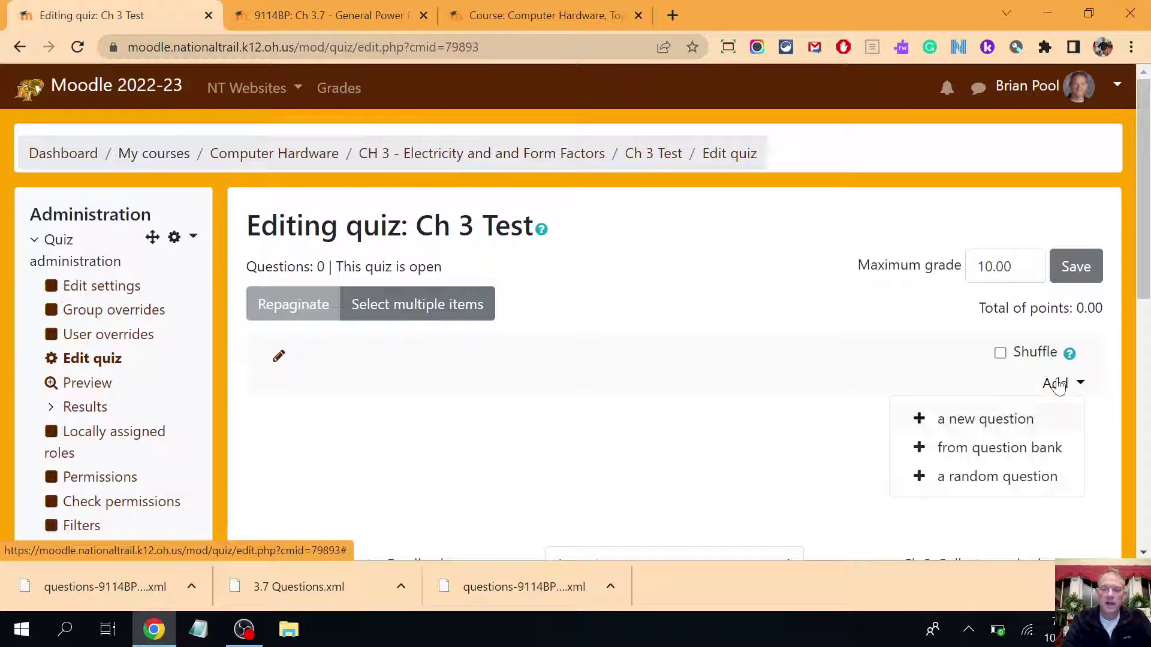
pyautogui.click(965, 451)
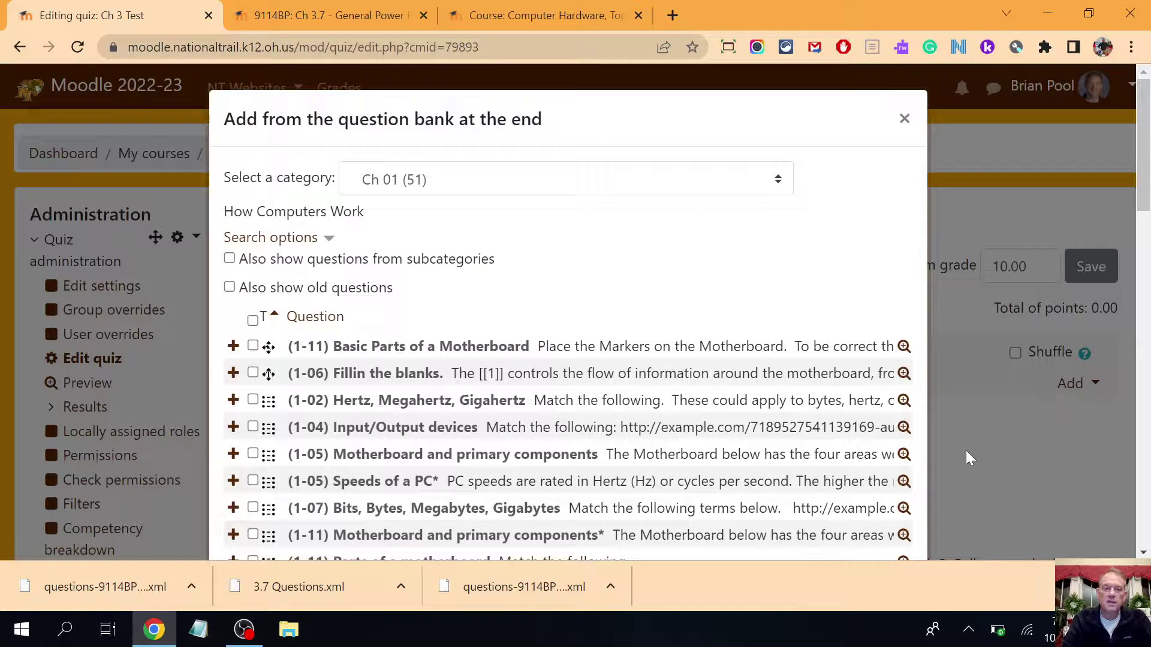
pyautogui.click(560, 180)
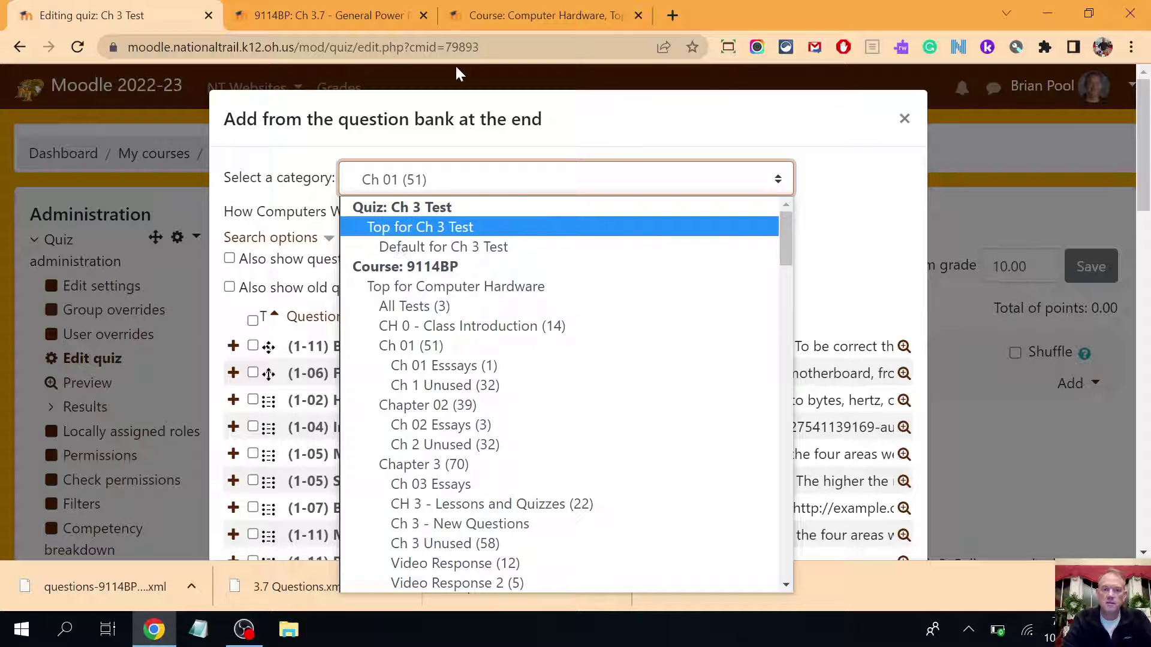
pyautogui.click(328, 13)
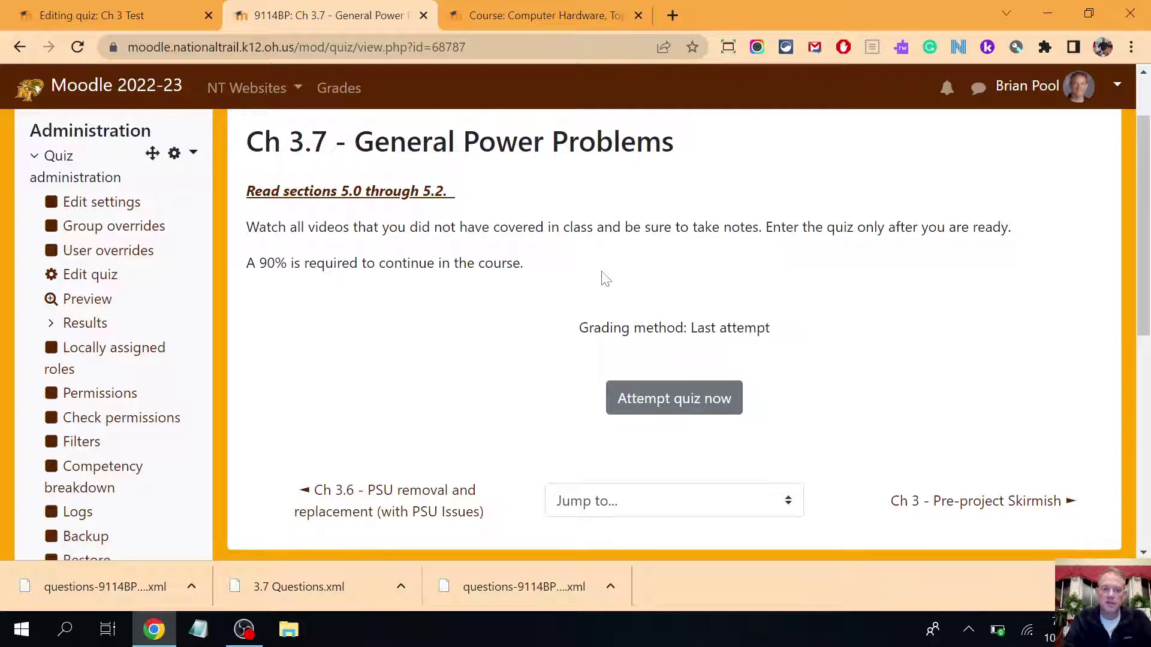
# Show the Chapter 3 (70) category's questions, then move to the course's chapter activities page
pyautogui.click(132, 15)
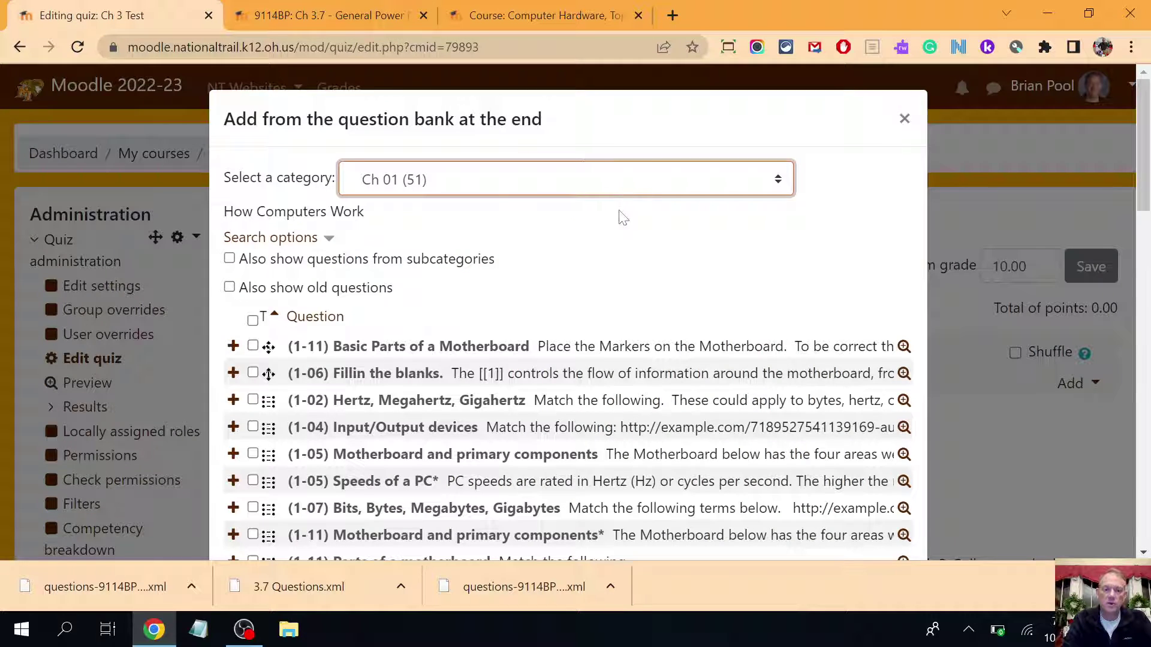
pyautogui.click(545, 174)
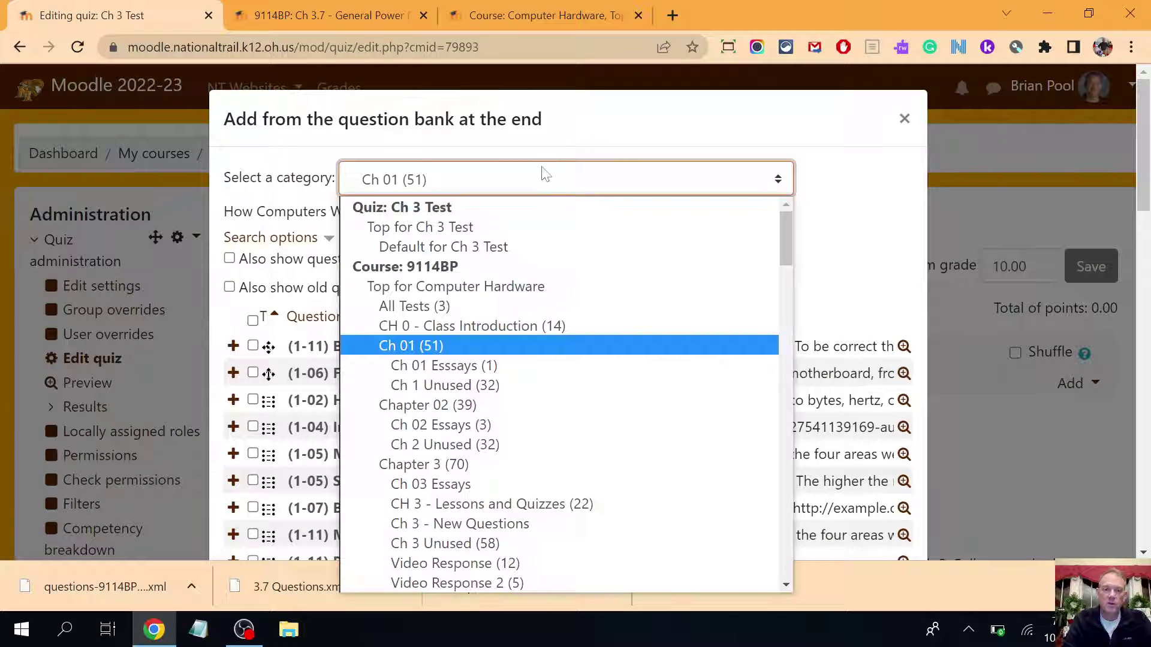
pyautogui.click(483, 468)
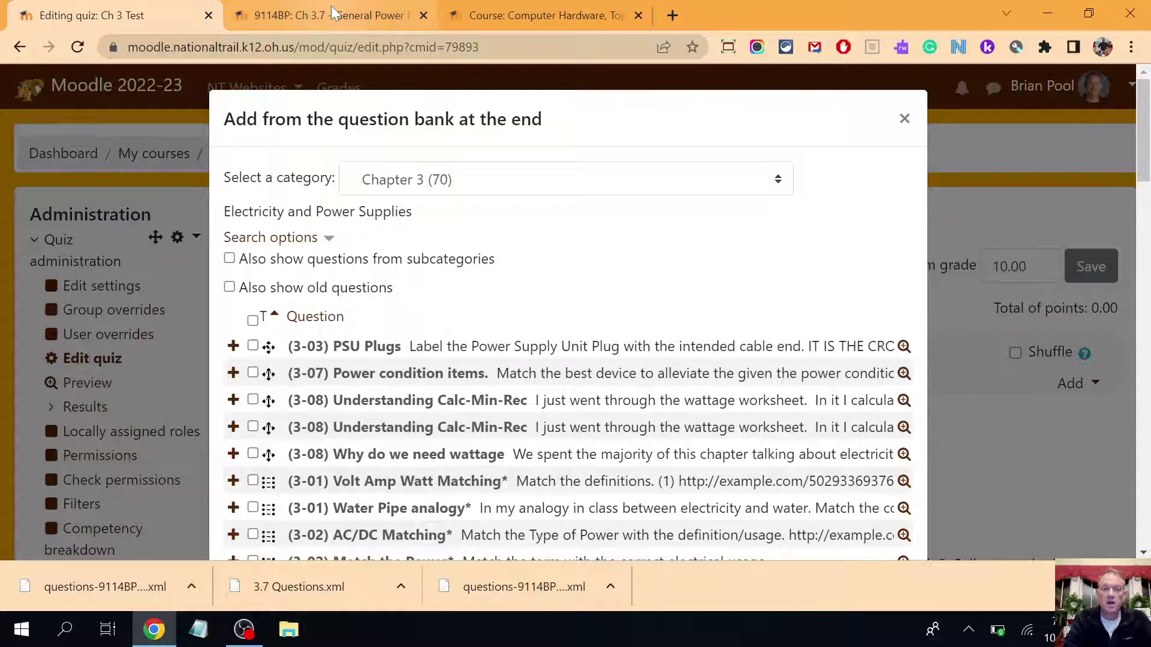
pyautogui.click(358, 18)
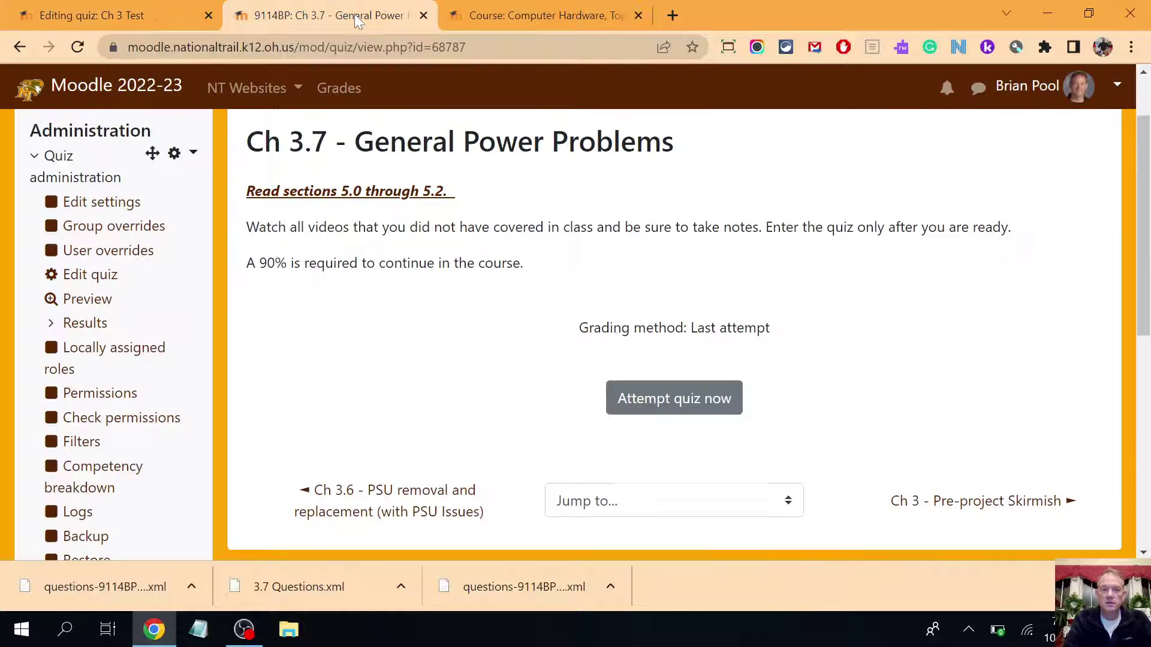
pyautogui.click(498, 14)
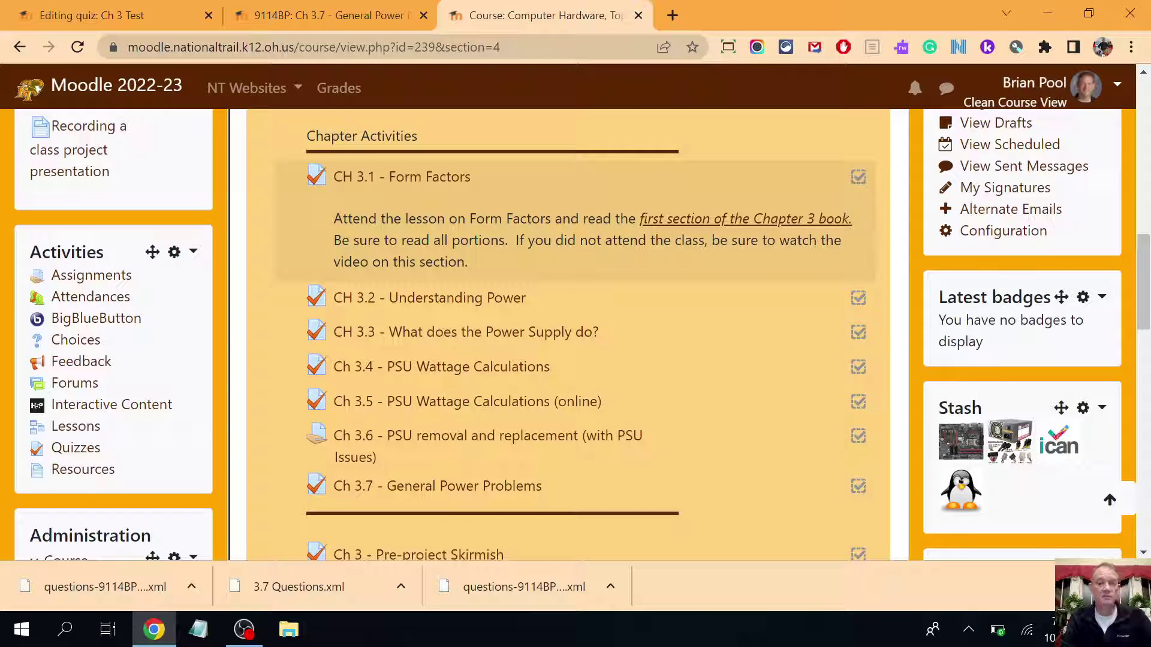
# From the Ch 3.7 General Power Problems quiz's Administration block, open its Question bank
pyautogui.click(300, 18)
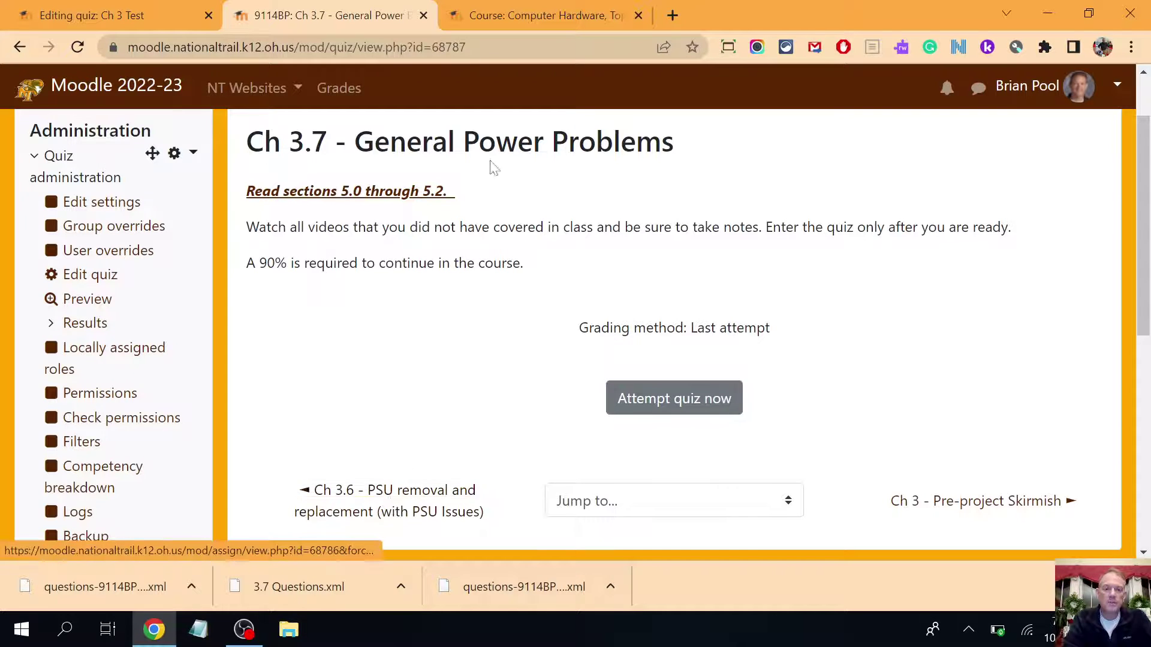
pyautogui.scroll(-3, 267, 430)
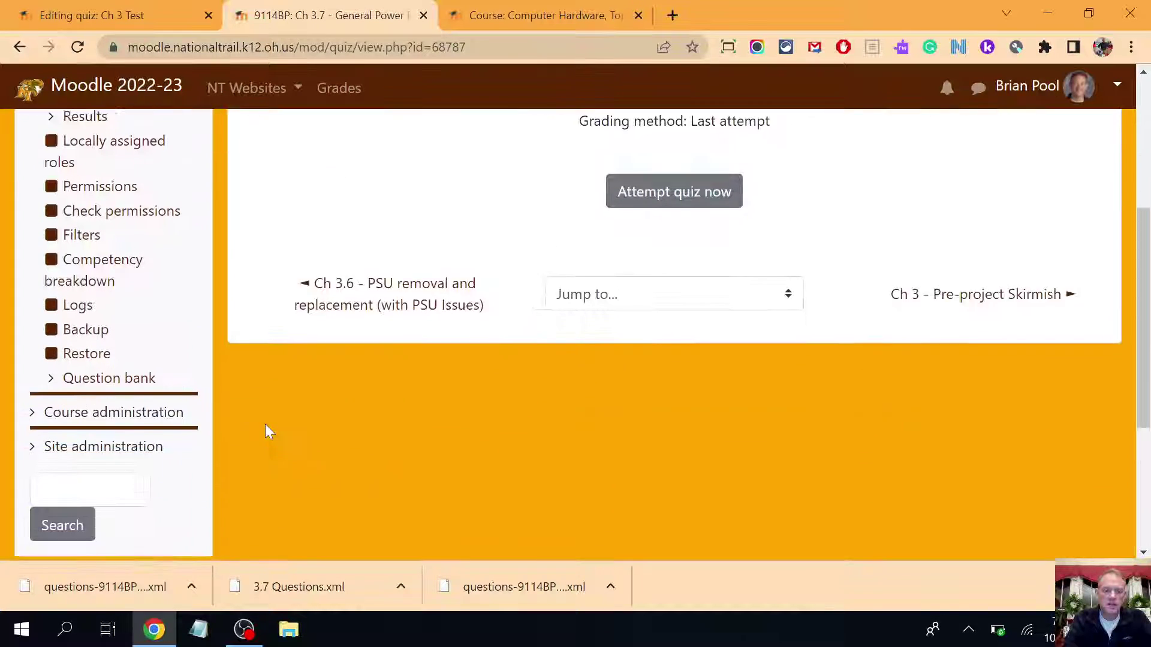
pyautogui.click(113, 369)
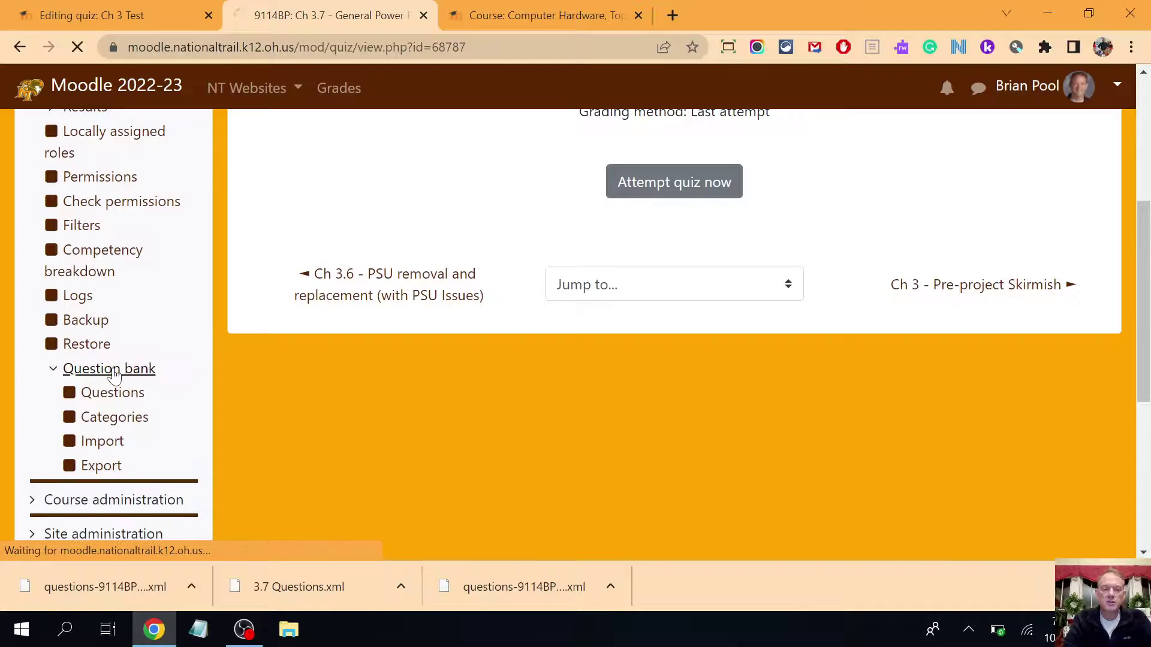
pyautogui.scroll(-6, 192, 340)
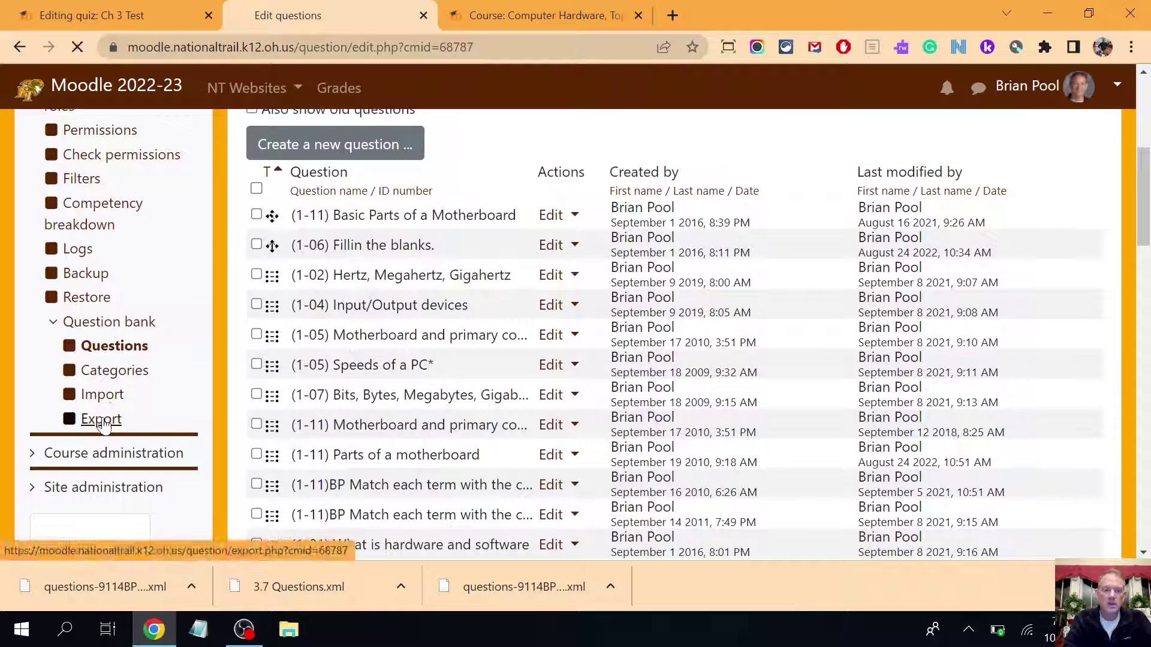
# Set an export of Default for Ch 3 - Power Problems in Moodle XML, with Write category to file unchecked
pyautogui.click(101, 420)
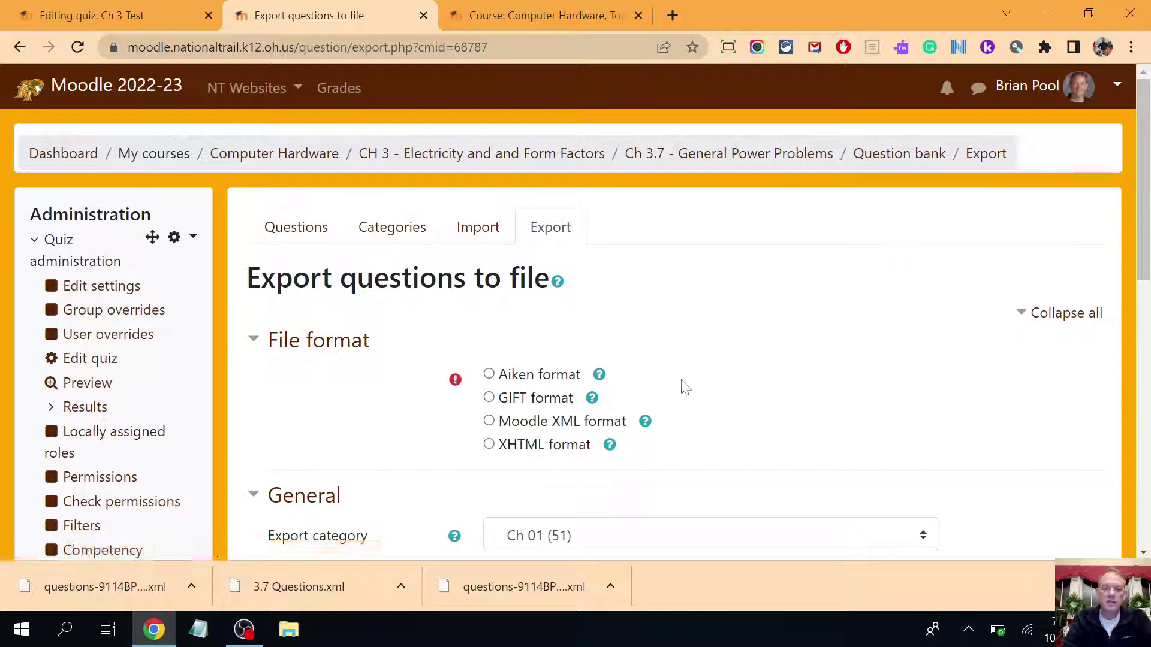
pyautogui.scroll(-3, 685, 386)
pyautogui.scroll(1, 683, 386)
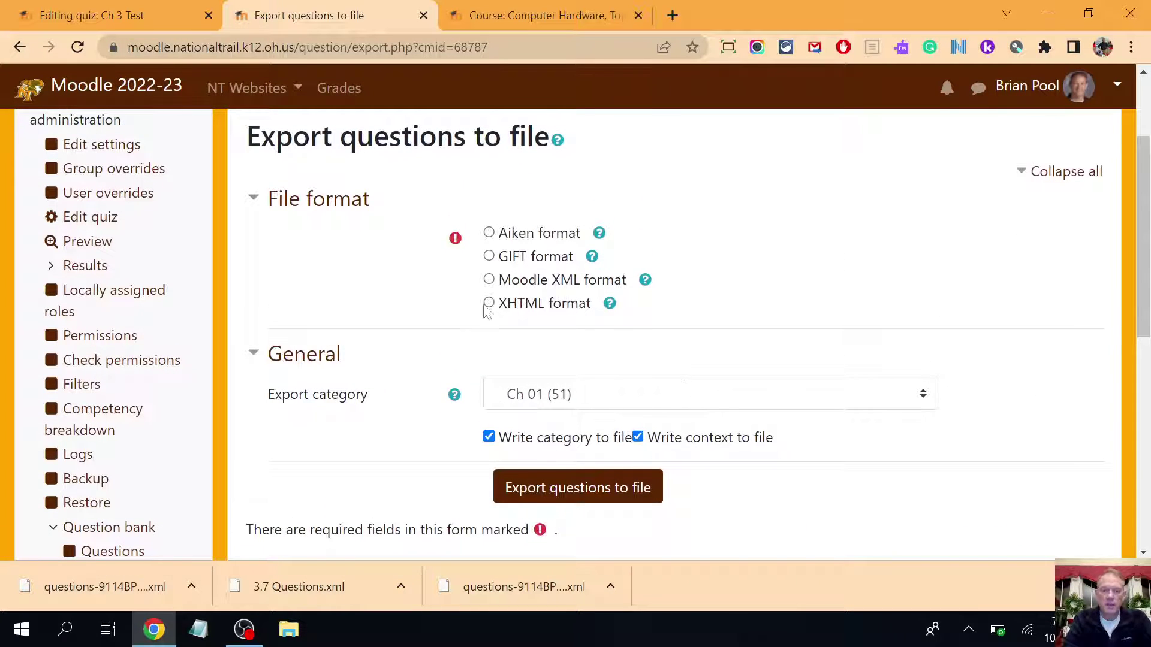
pyautogui.click(489, 280)
pyautogui.scroll(-3, 849, 284)
pyautogui.click(542, 220)
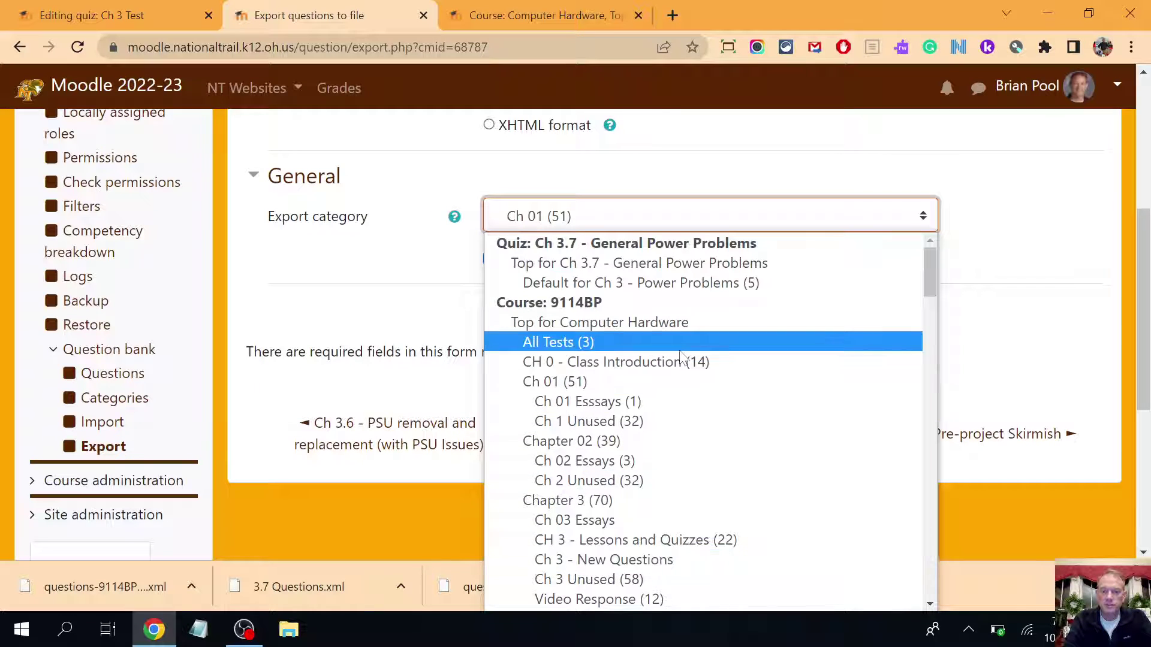
pyautogui.click(688, 287)
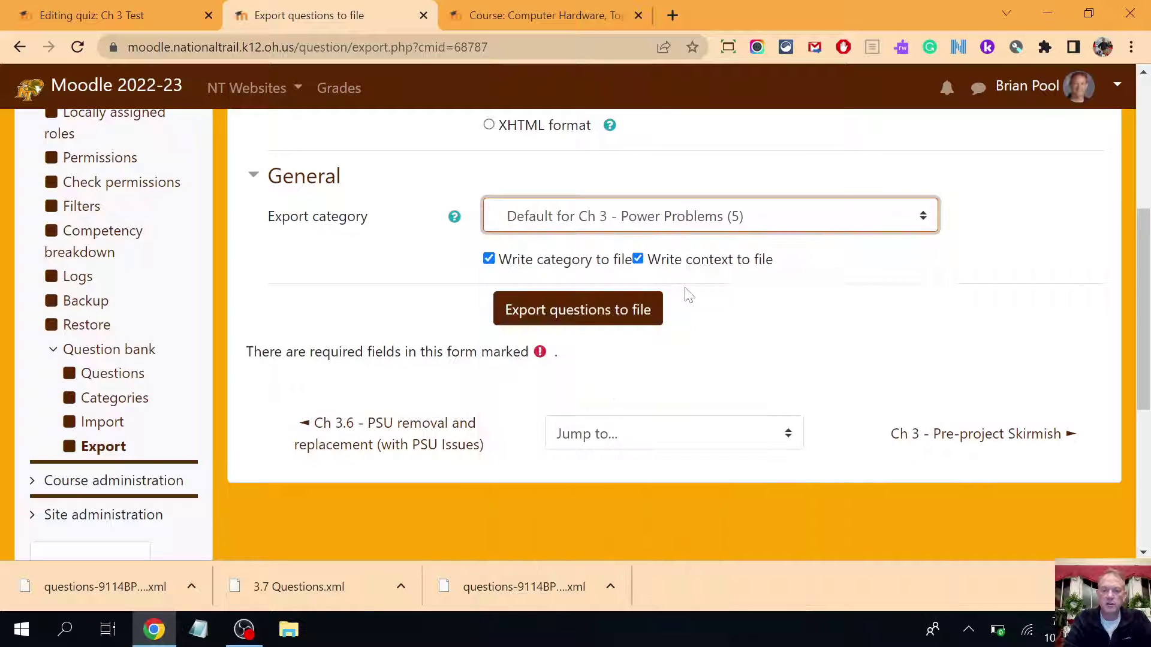
pyautogui.click(489, 259)
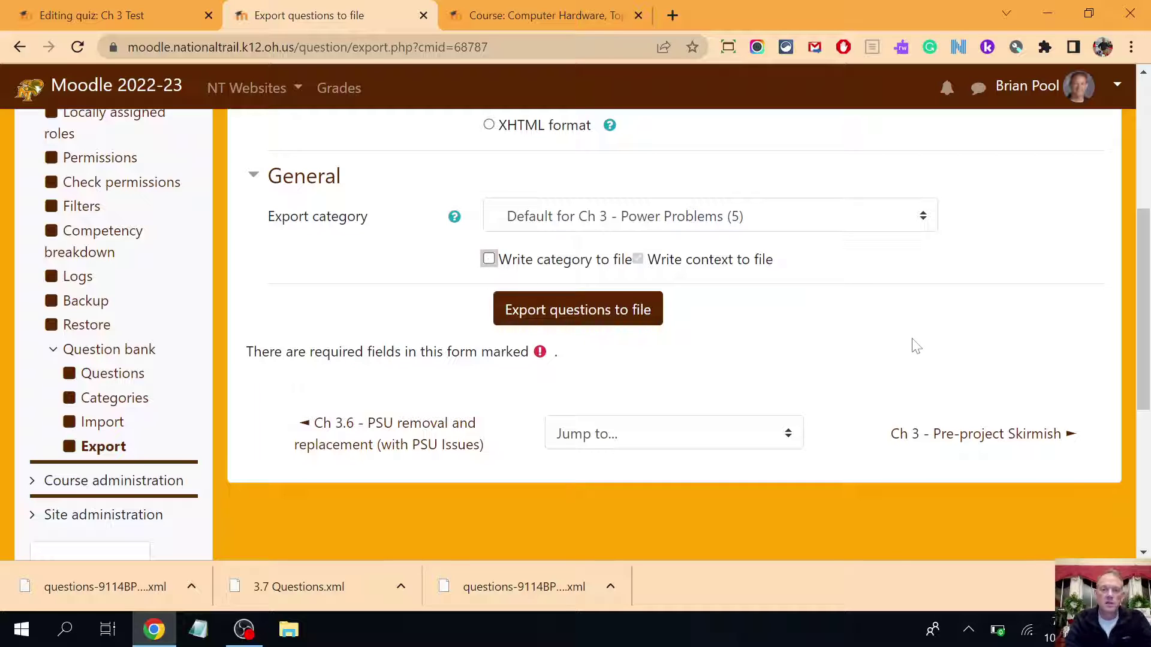
pyautogui.scroll(-1, 914, 347)
pyautogui.scroll(3, 916, 347)
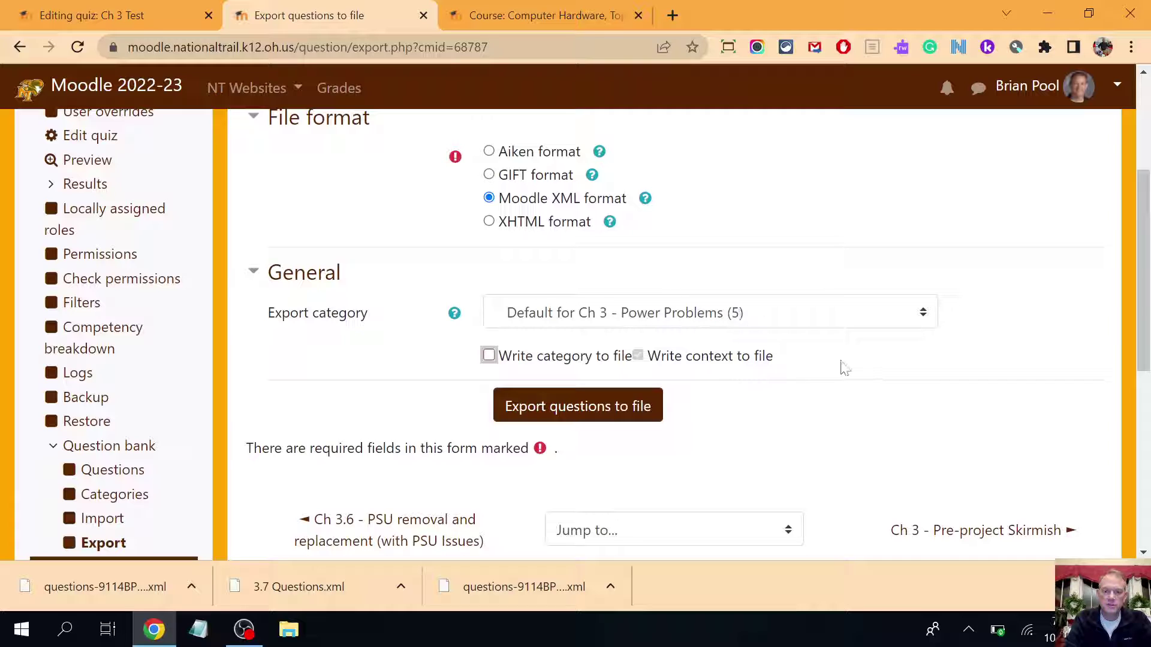
pyautogui.click(576, 406)
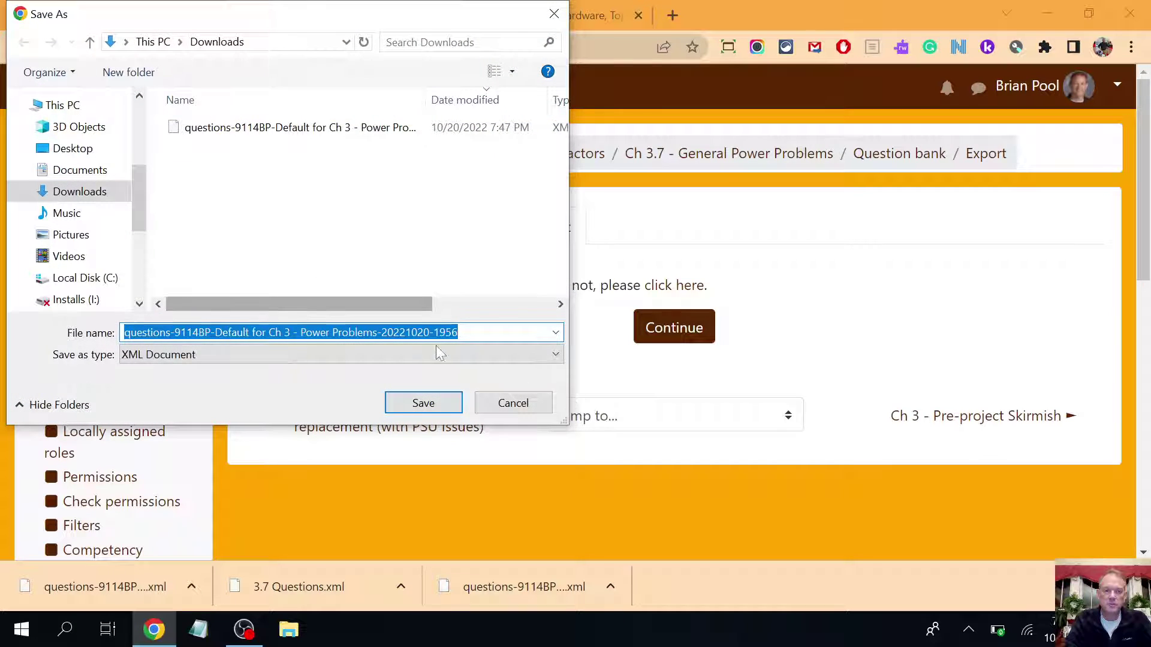
pyautogui.click(426, 406)
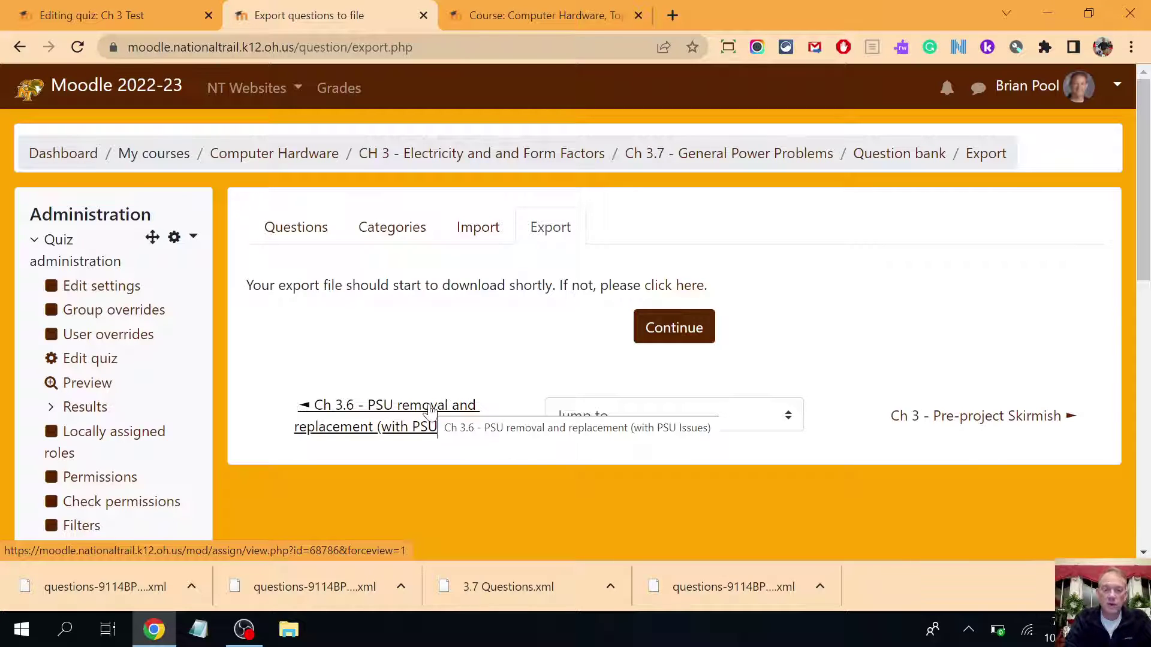
pyautogui.scroll(-5, 429, 409)
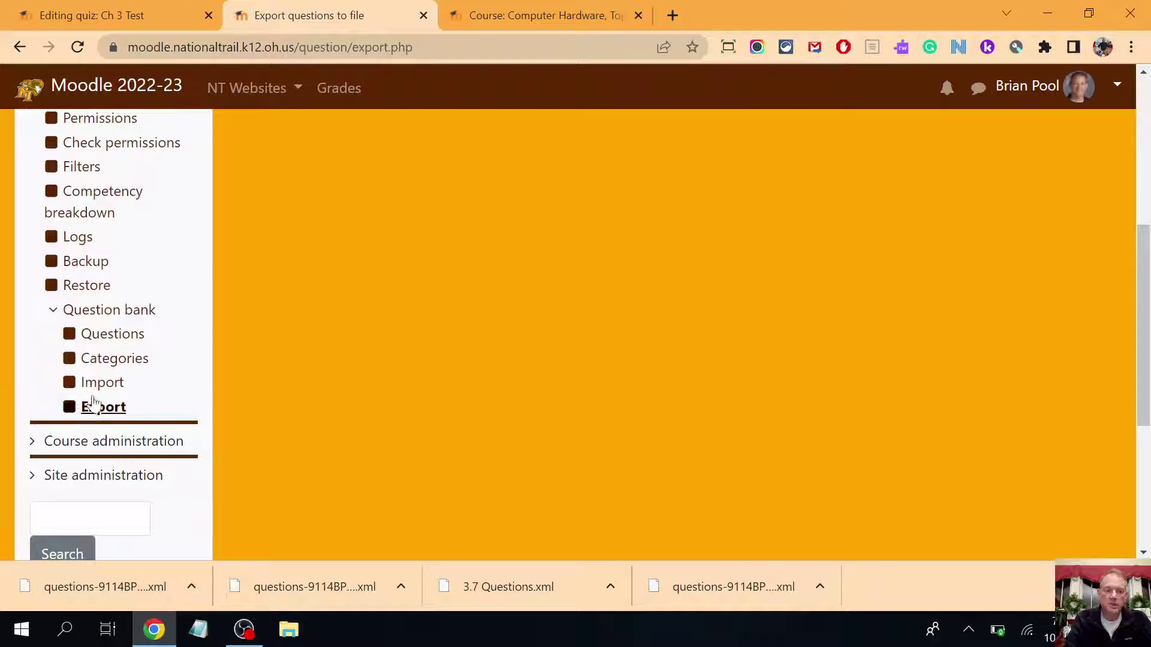
# Start a Moodle XML import into Ch 3 - New Questions, with Get category from file unticked
pyautogui.click(101, 390)
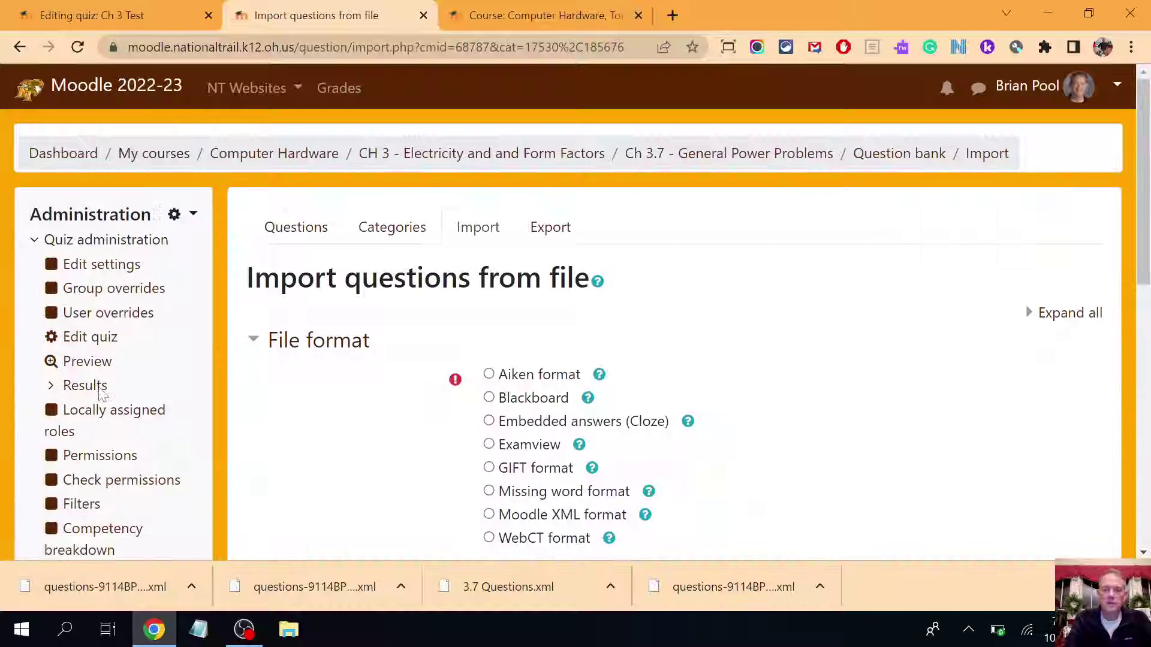
pyautogui.scroll(-2, 624, 221)
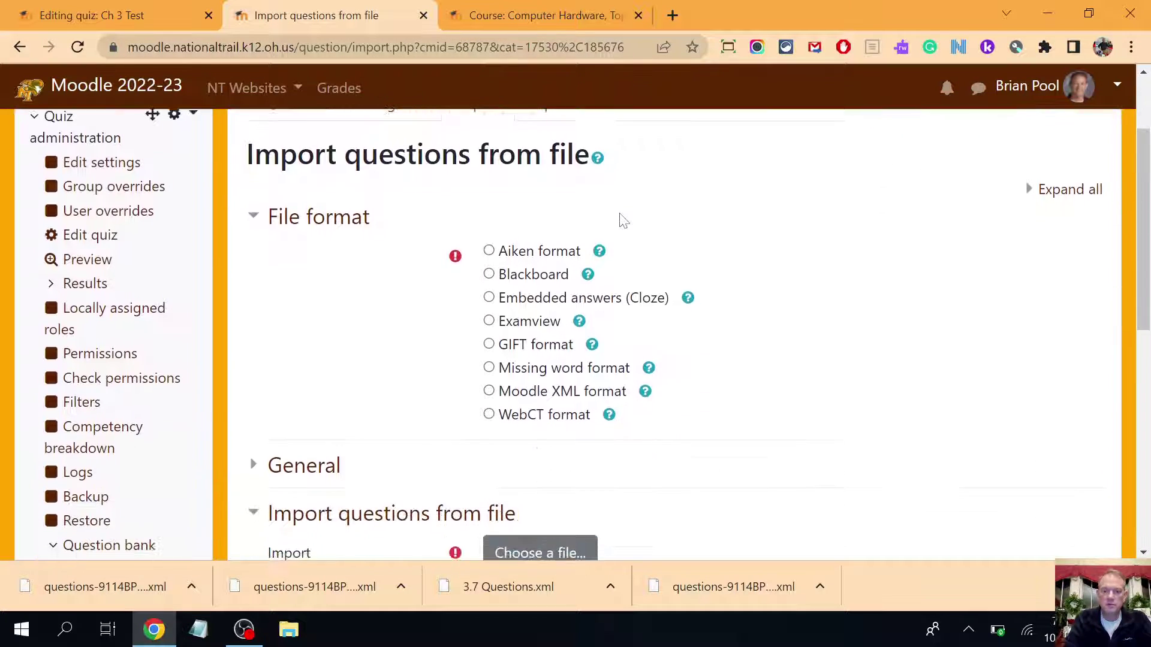
pyautogui.click(490, 370)
pyautogui.scroll(-3, 309, 430)
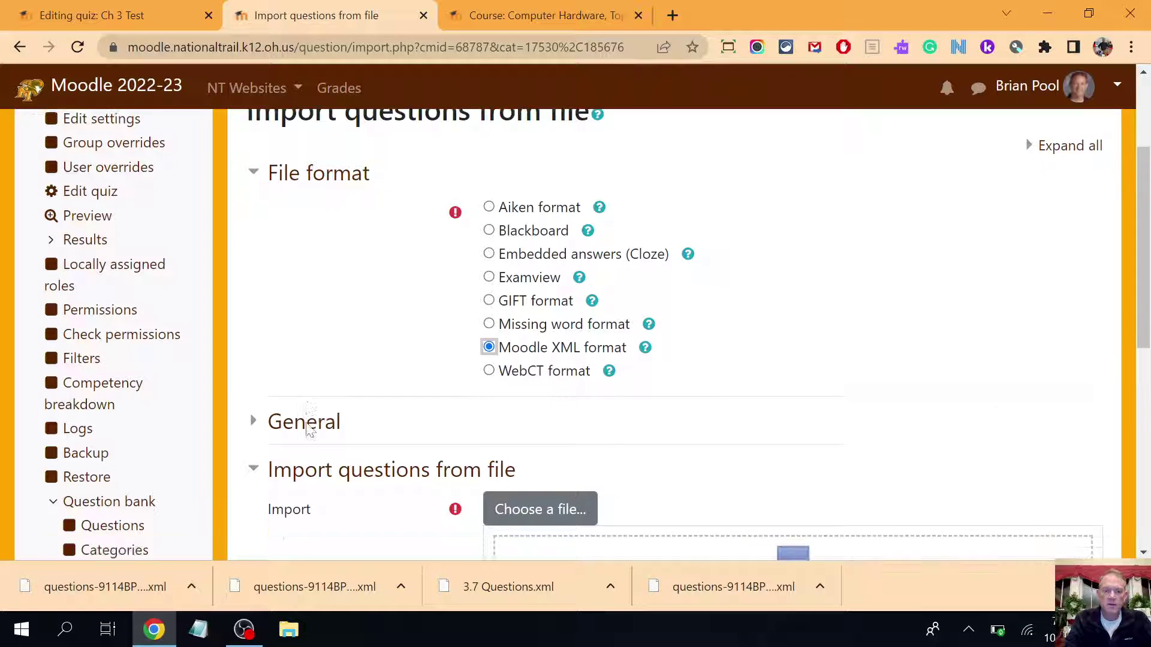
pyautogui.click(302, 282)
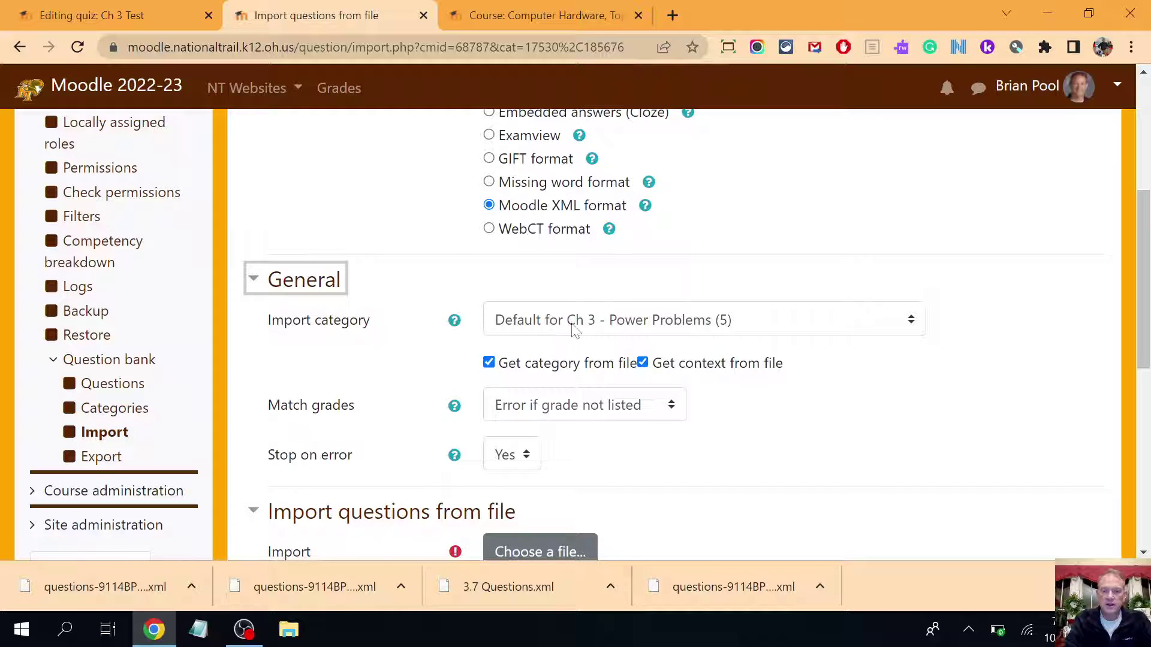
pyautogui.click(724, 328)
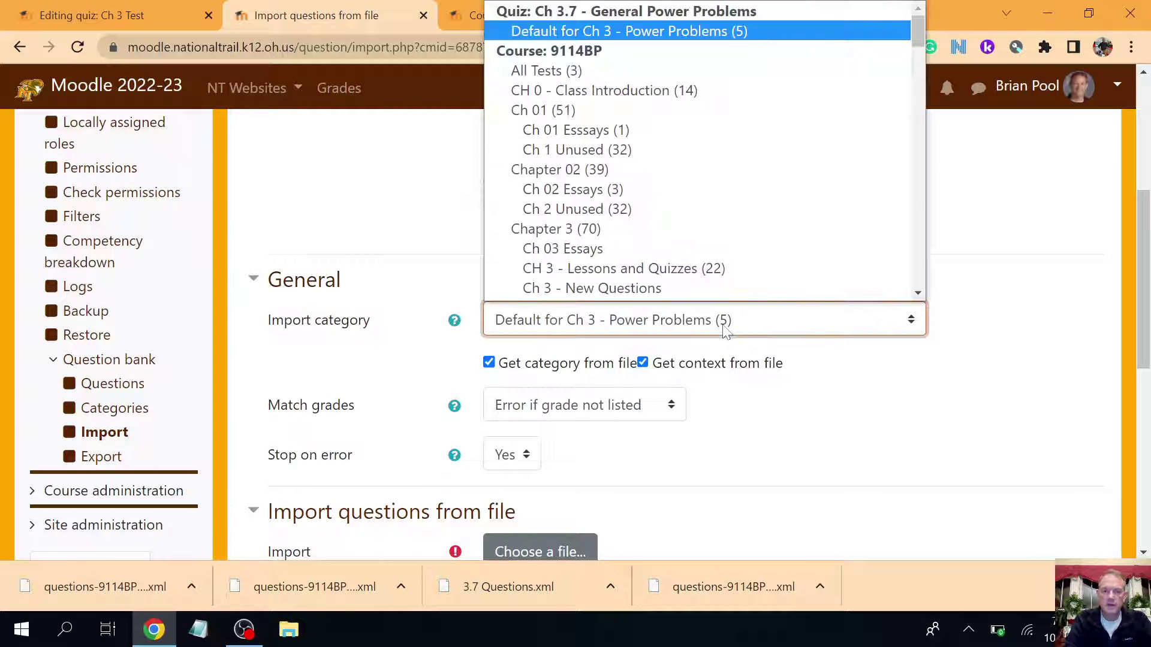
pyautogui.scroll(-1, 717, 187)
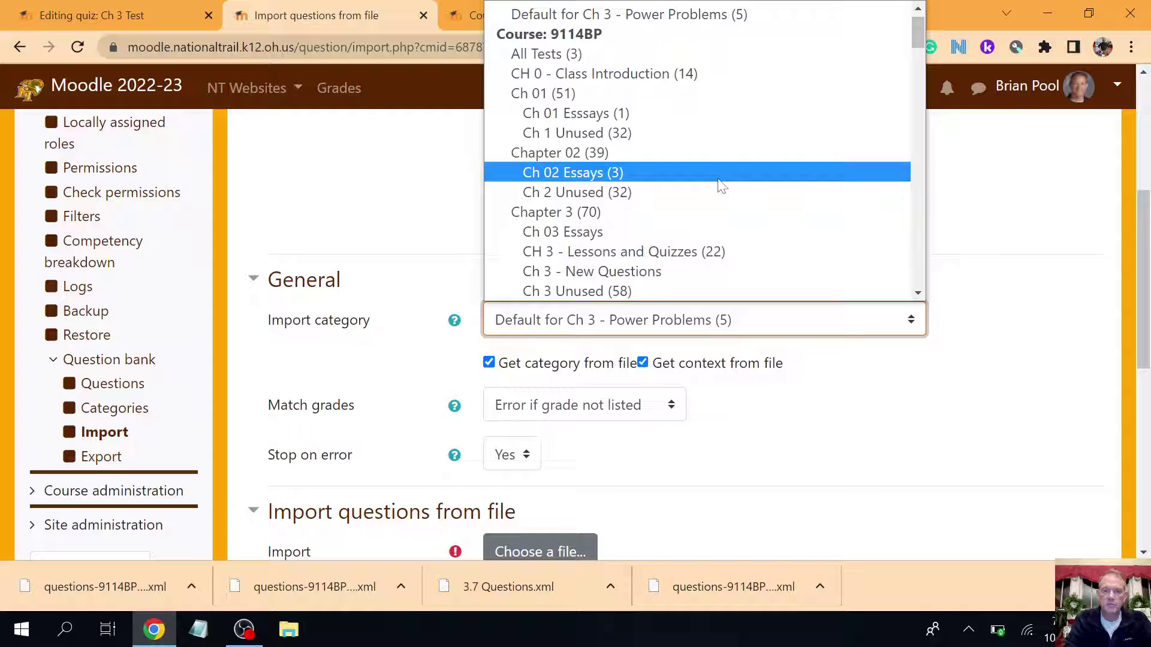
pyautogui.click(653, 273)
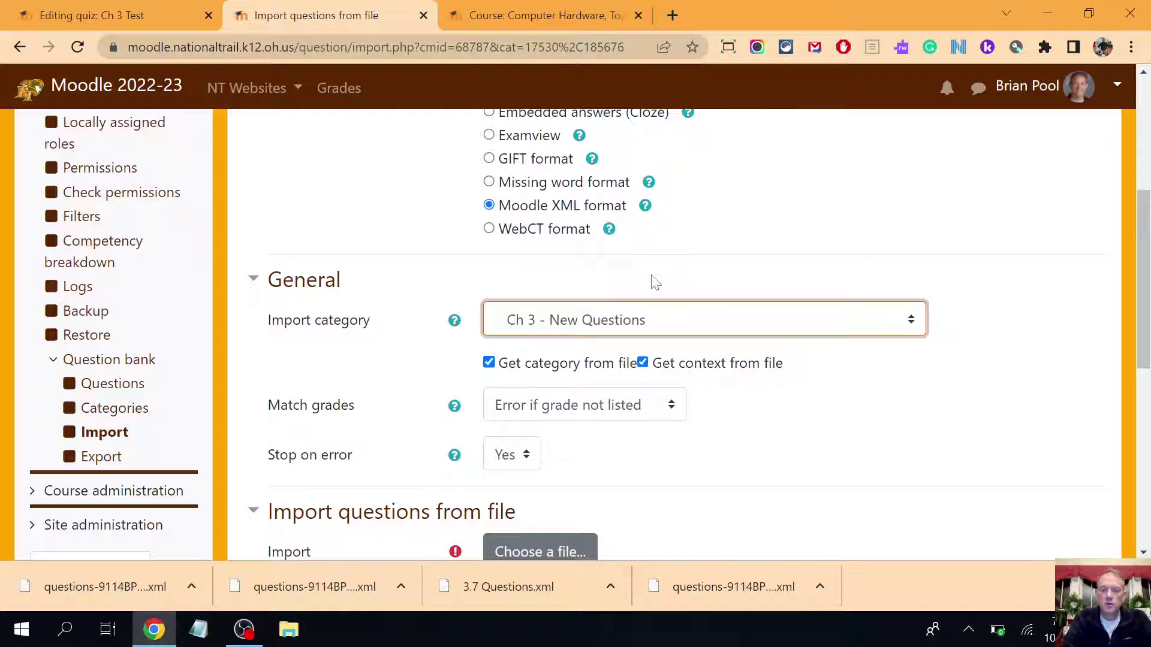
pyautogui.click(489, 363)
# Set grade matching to Nearest grade and Stop on error to No
pyautogui.scroll(-3, 884, 476)
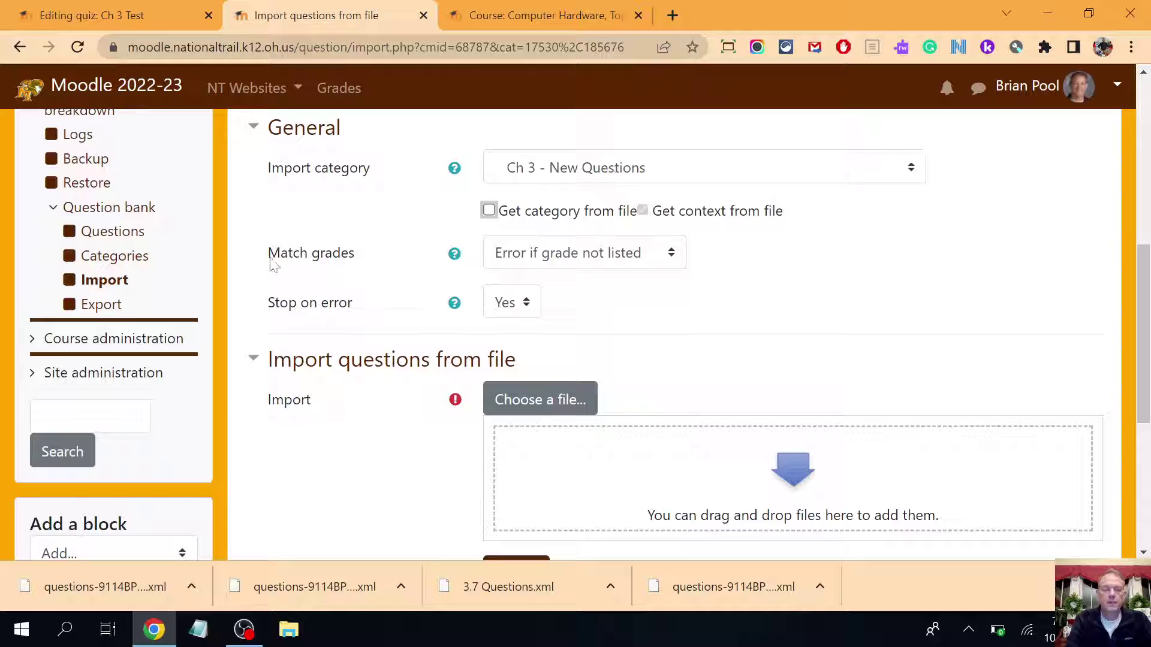
pyautogui.click(585, 255)
pyautogui.click(536, 302)
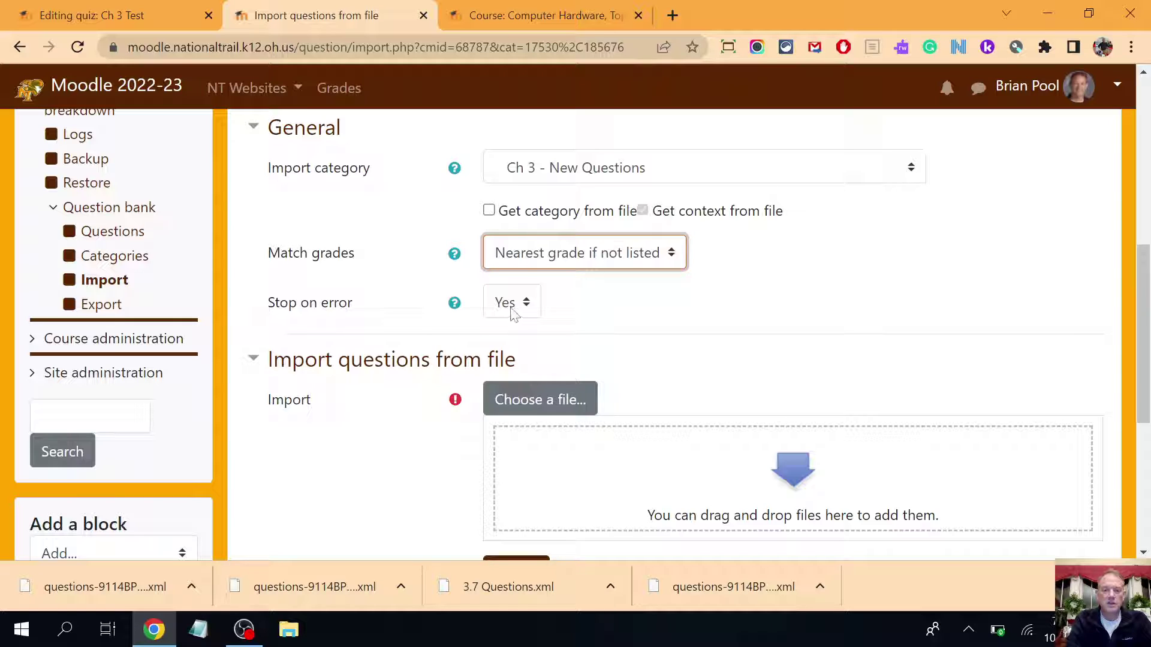
pyautogui.click(513, 311)
pyautogui.click(504, 328)
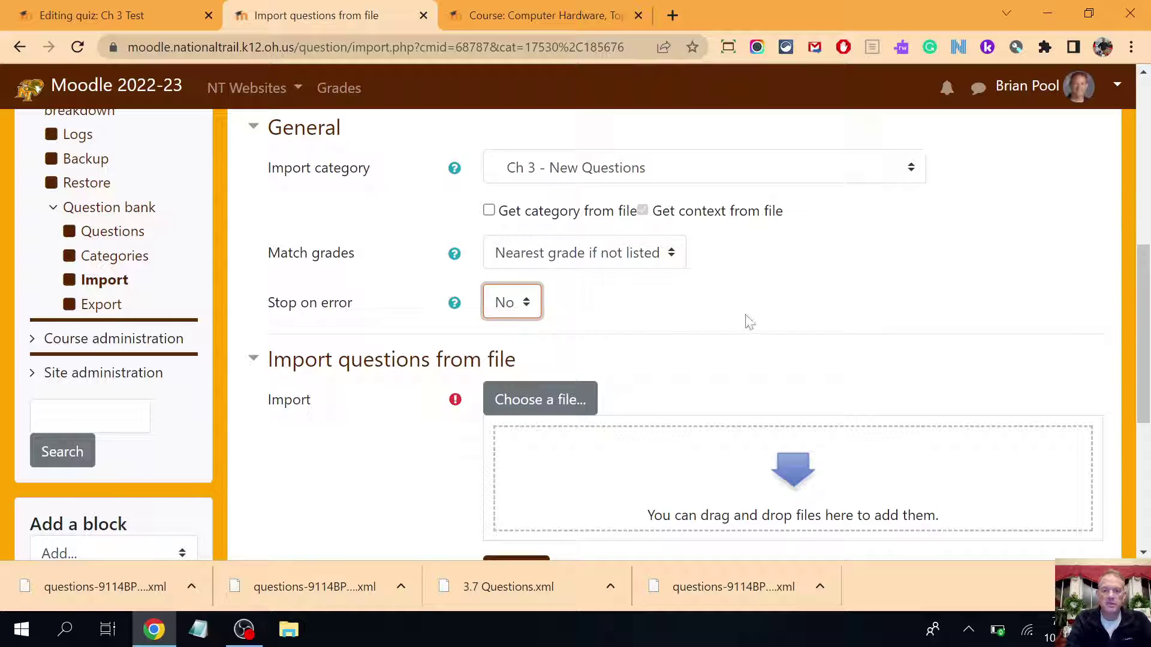
pyautogui.scroll(-2, 747, 322)
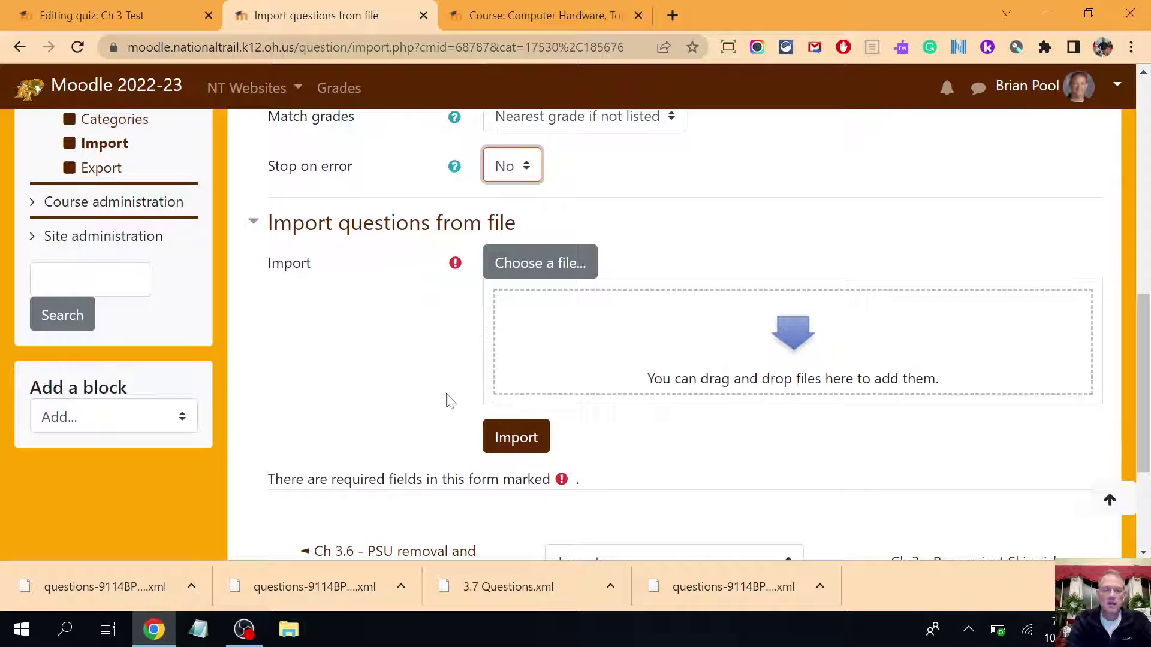
# Drag the exported Power Problems XML file from Downloads into the form and import it
pyautogui.rightClick(88, 587)
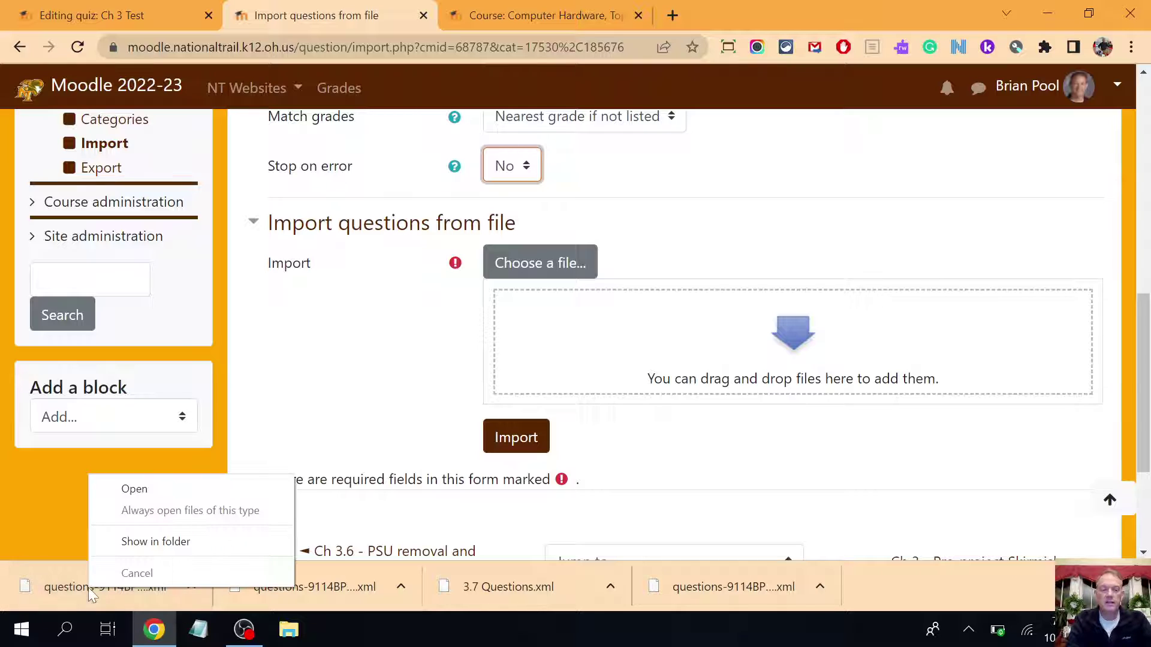
pyautogui.click(120, 541)
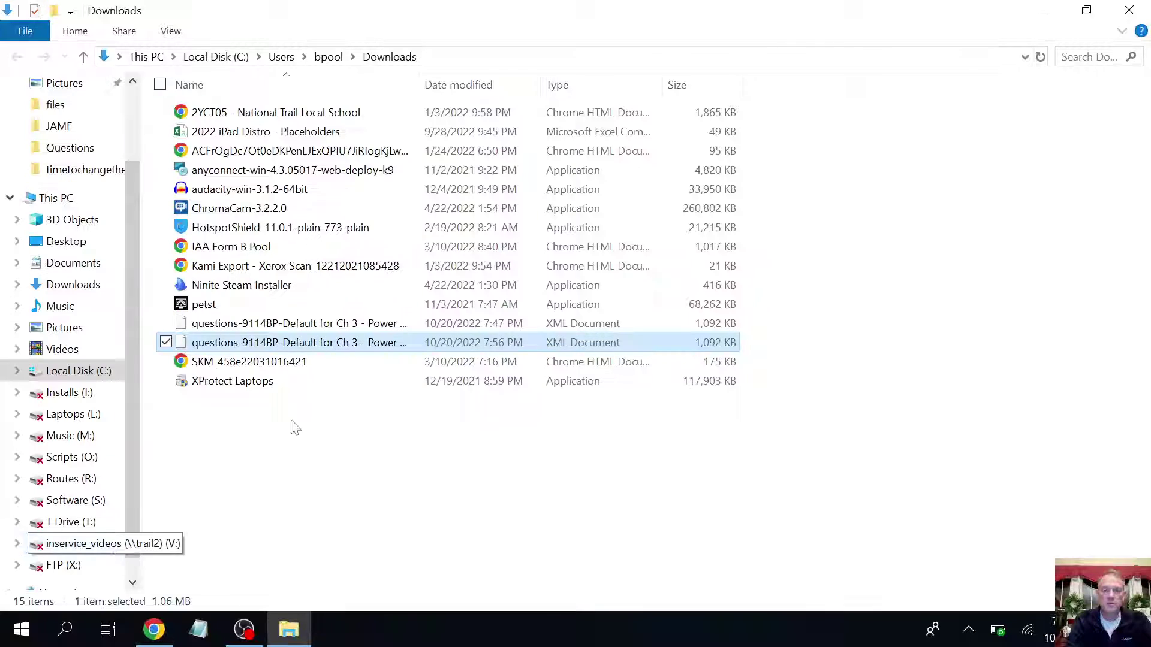
pyautogui.click(1085, 11)
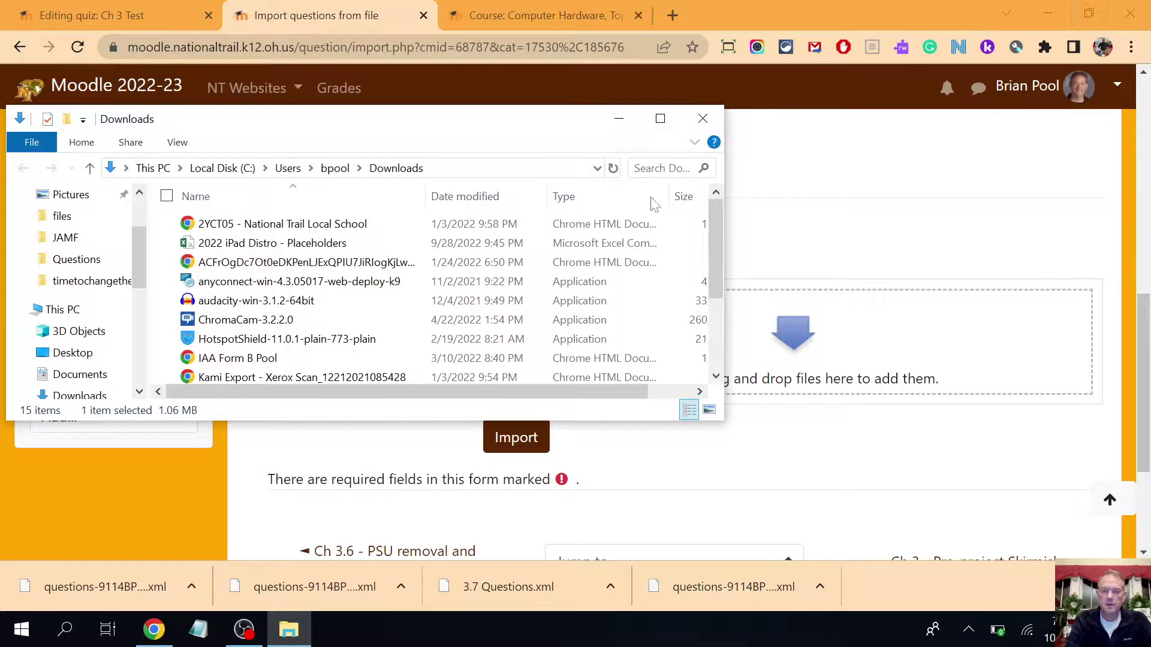
pyautogui.moveTo(717, 258); pyautogui.dragTo(717, 323)
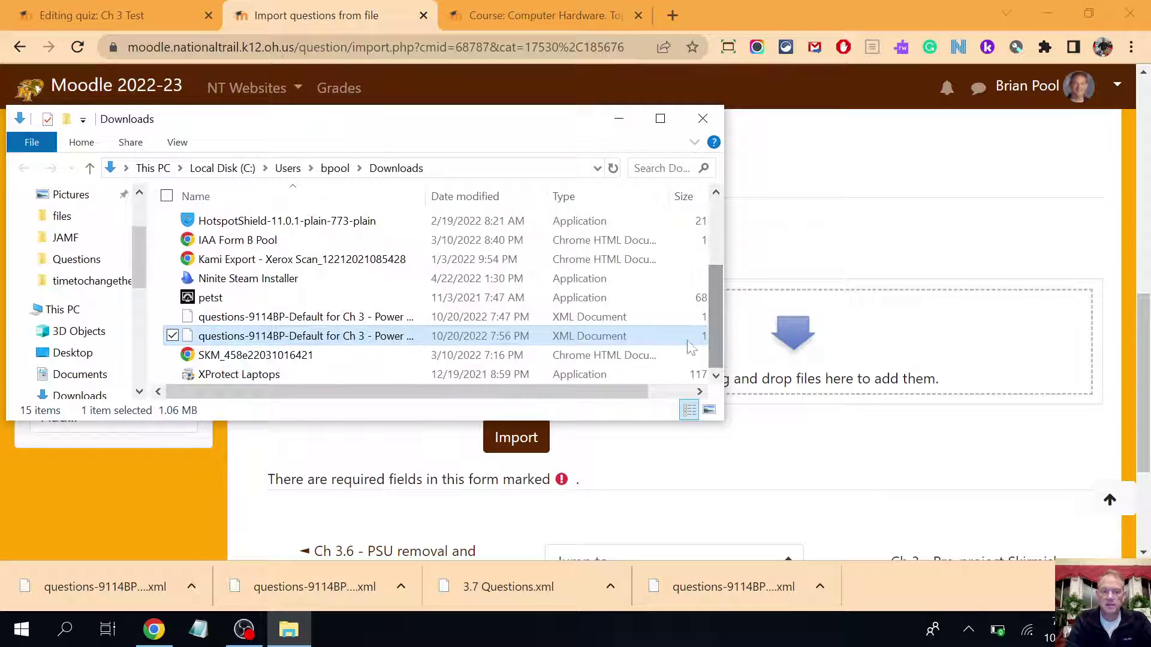
pyautogui.moveTo(440, 336); pyautogui.dragTo(807, 334)
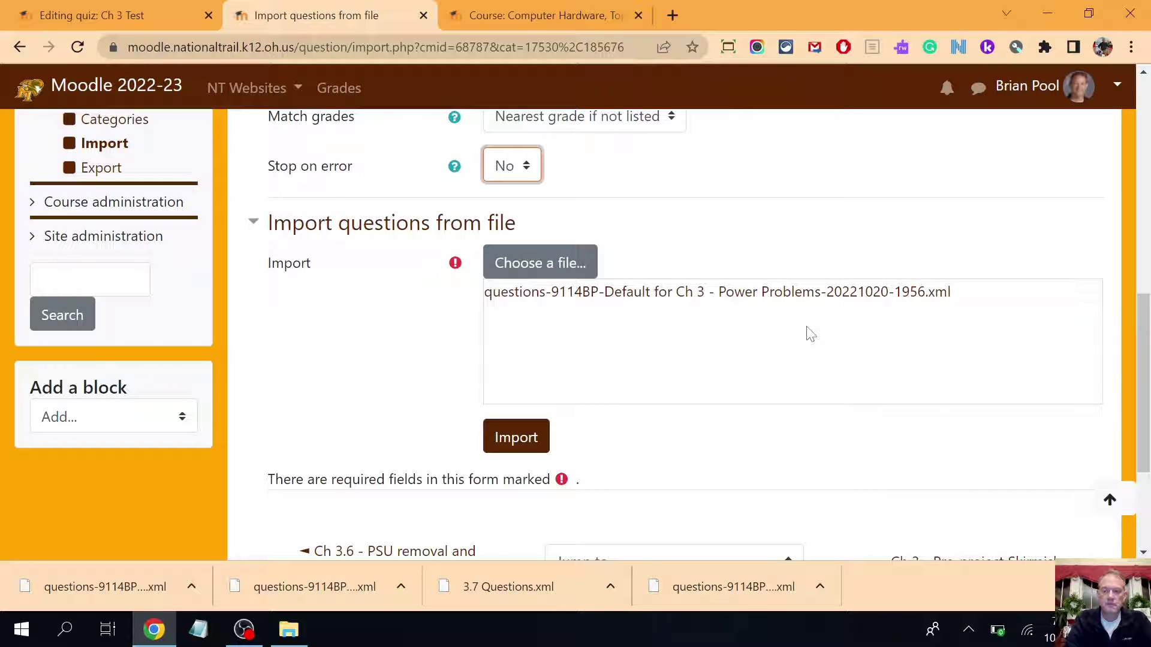
pyautogui.click(519, 441)
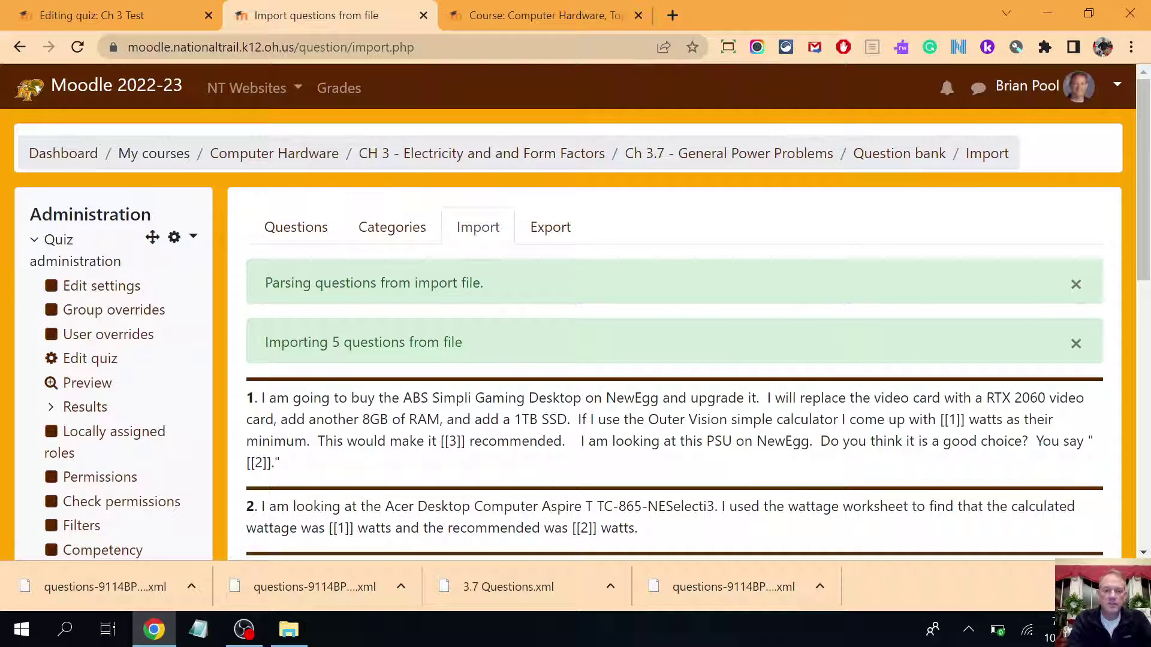
pyautogui.scroll(-6, 657, 458)
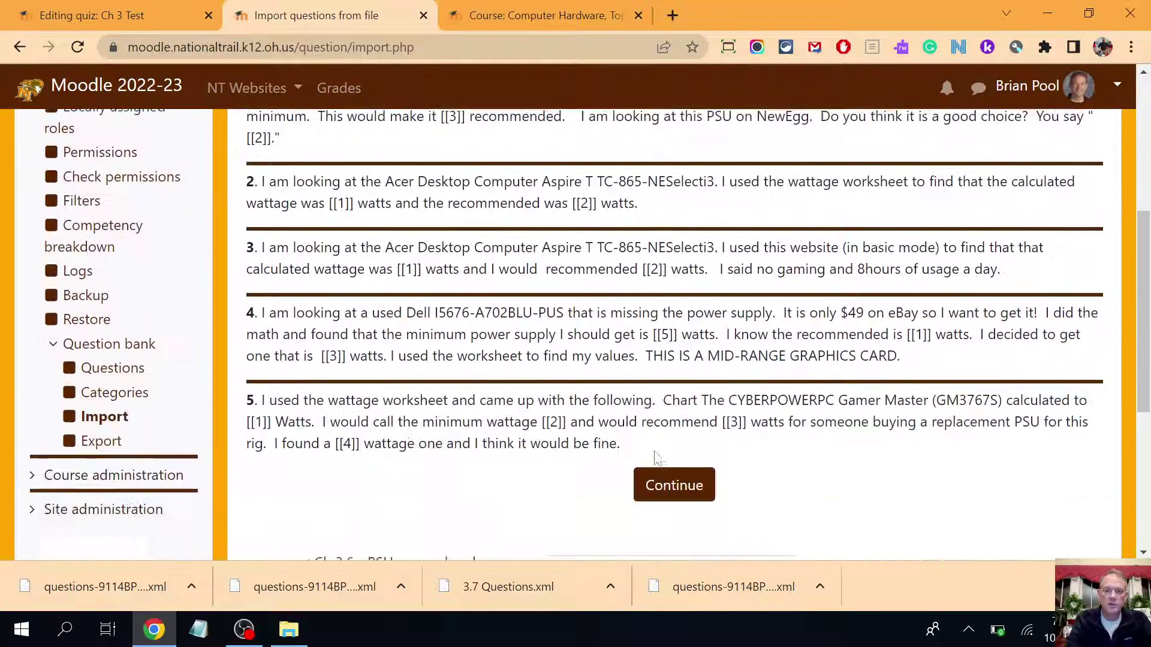
pyautogui.click(659, 466)
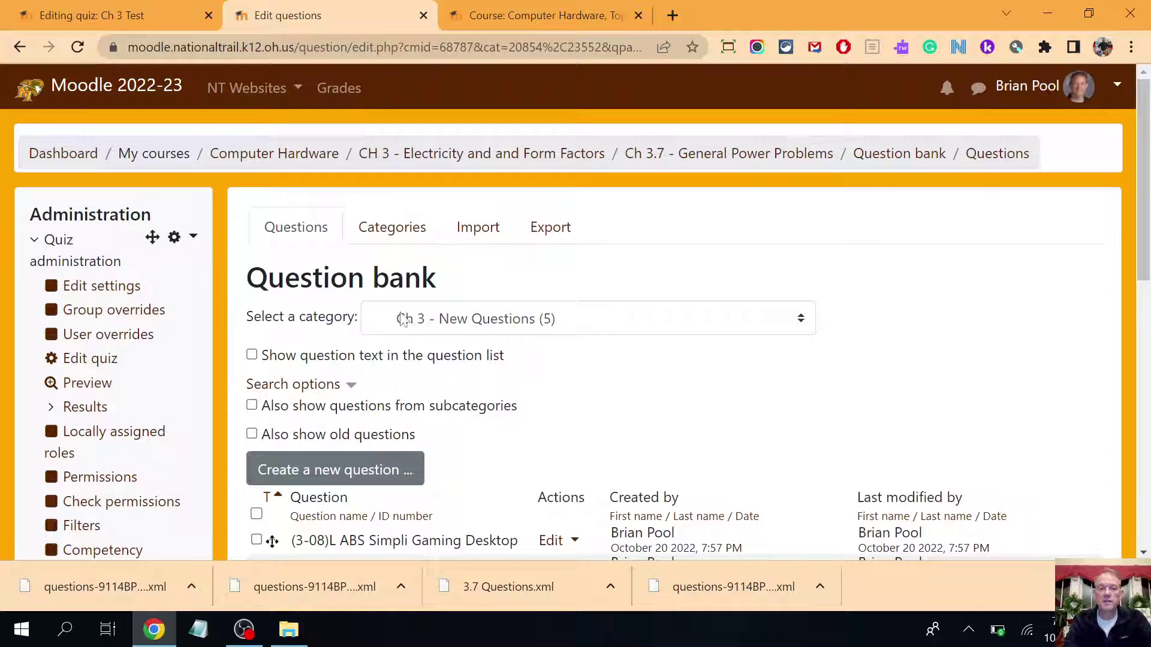
pyautogui.scroll(-2, 1146, 246)
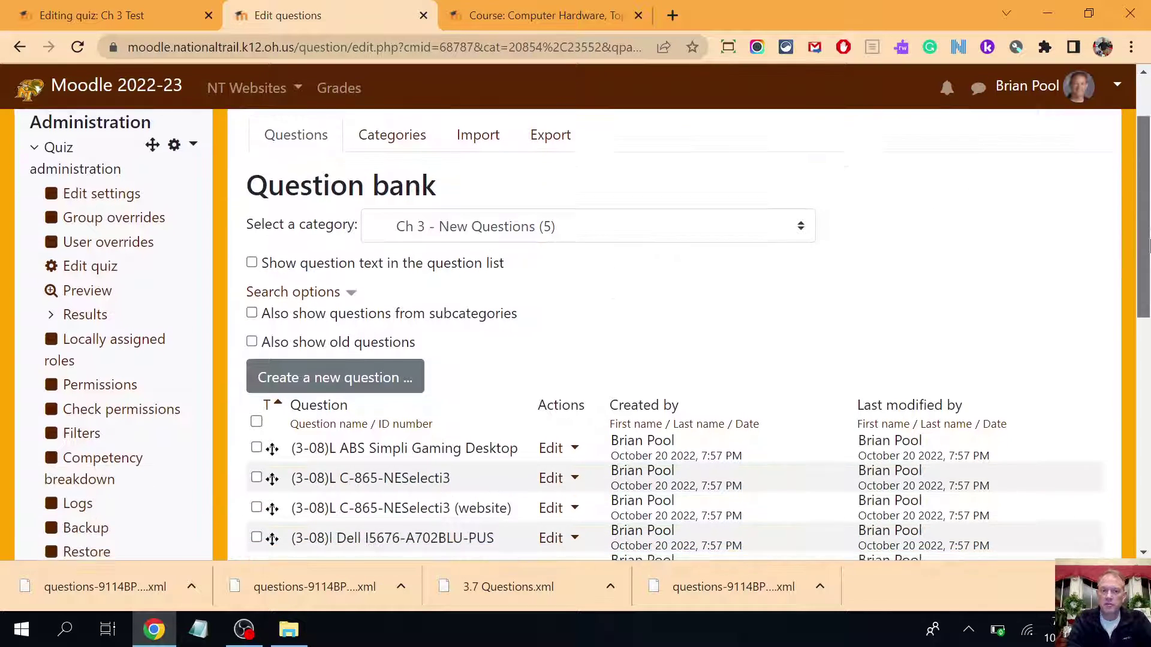
pyautogui.scroll(-3, 1146, 246)
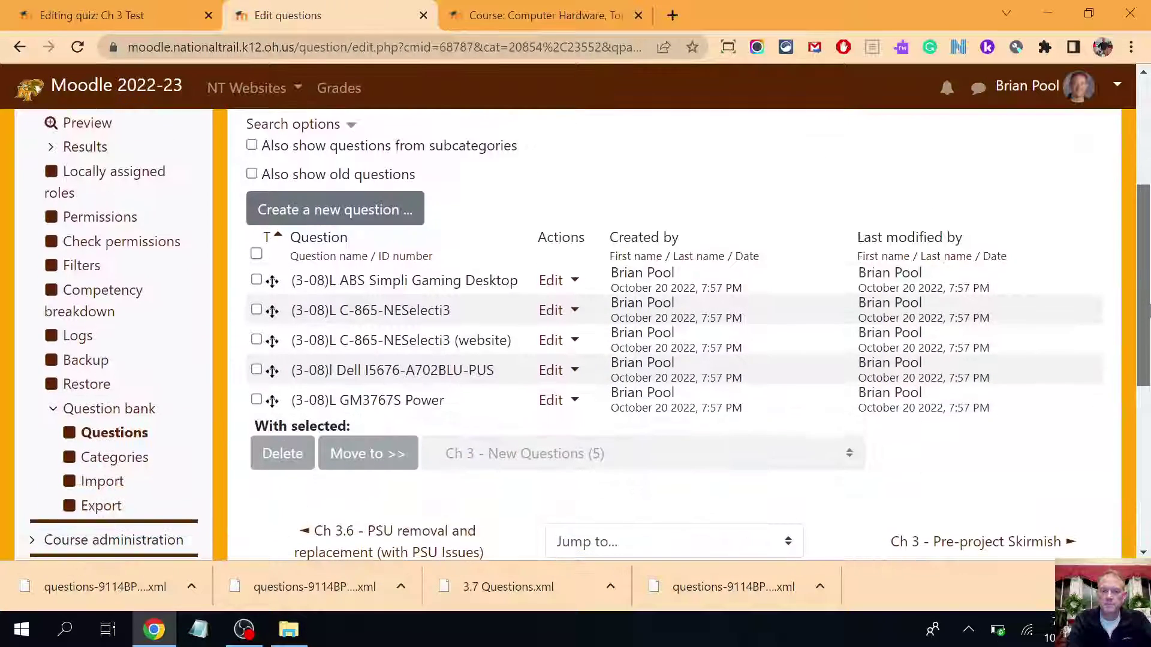
# In the bank picker, choose Ch 3 - New Questions, select all five, and add them to Ch 3 Test
pyautogui.click(98, 12)
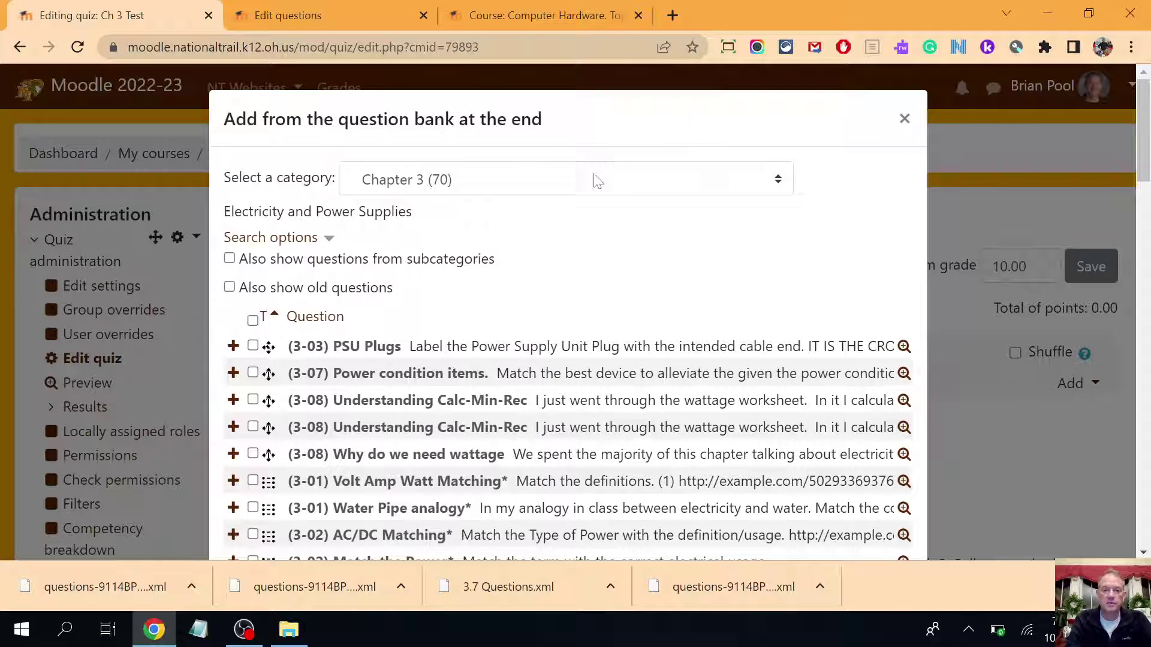
pyautogui.click(905, 119)
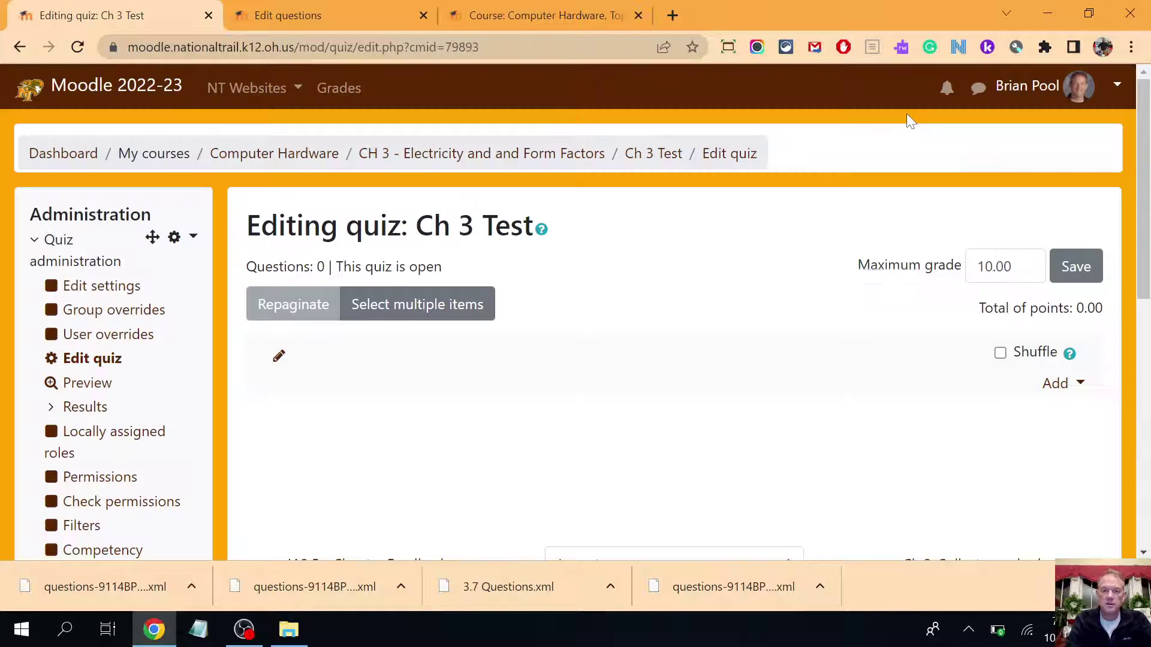
pyautogui.click(1065, 388)
pyautogui.click(993, 450)
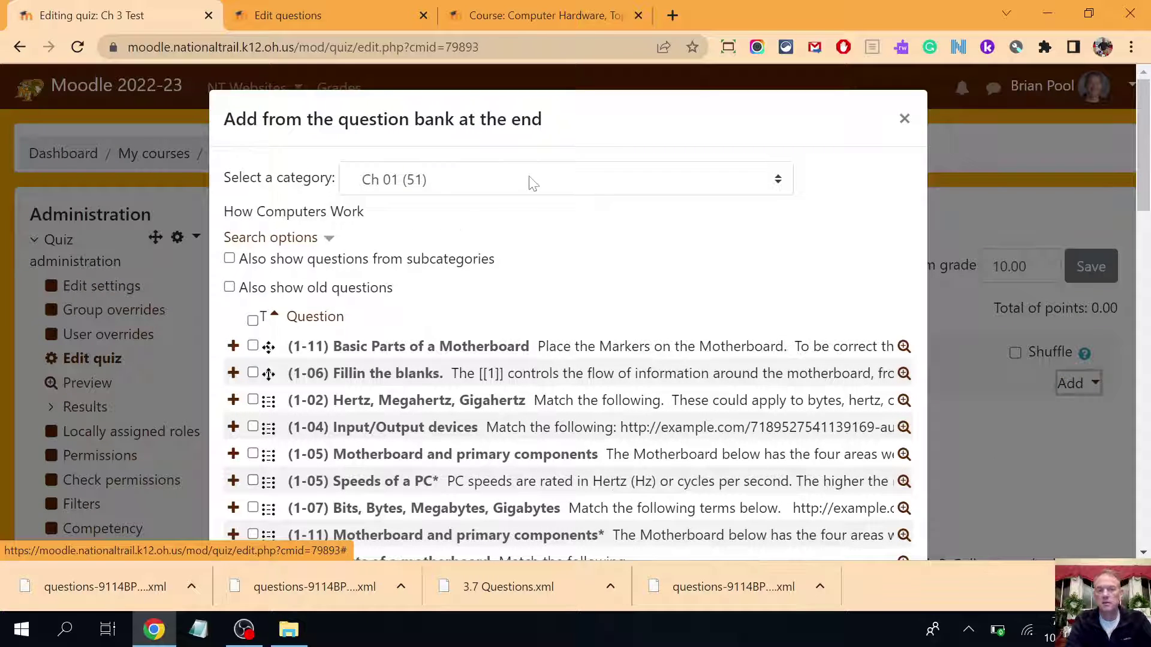
pyautogui.click(529, 181)
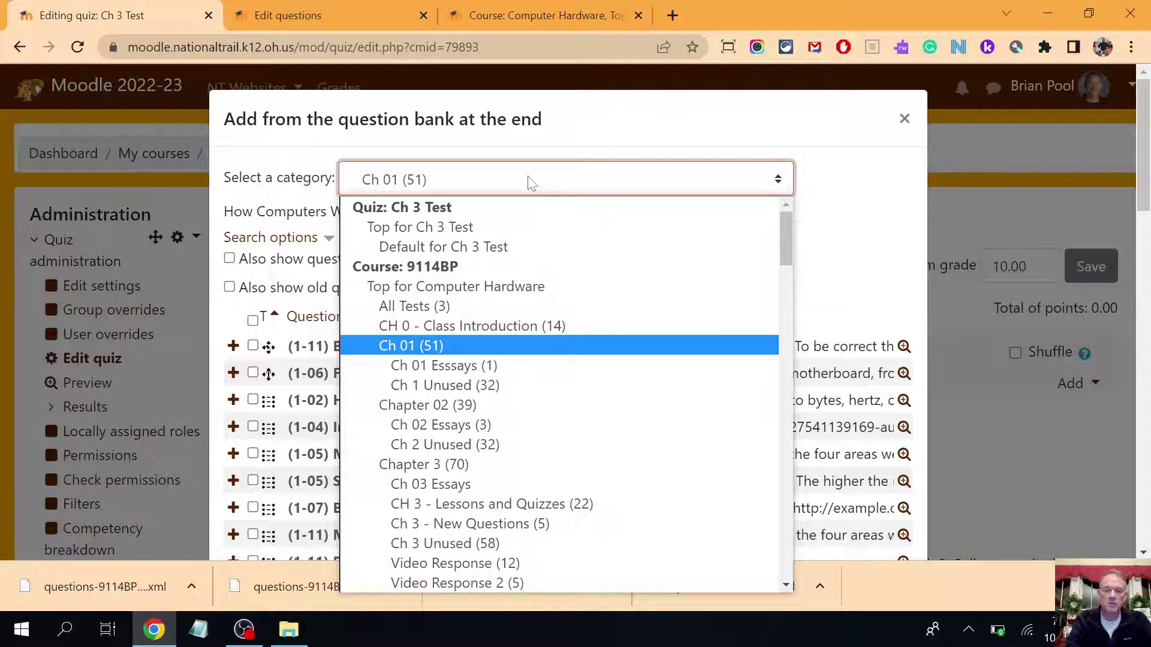
pyautogui.click(510, 524)
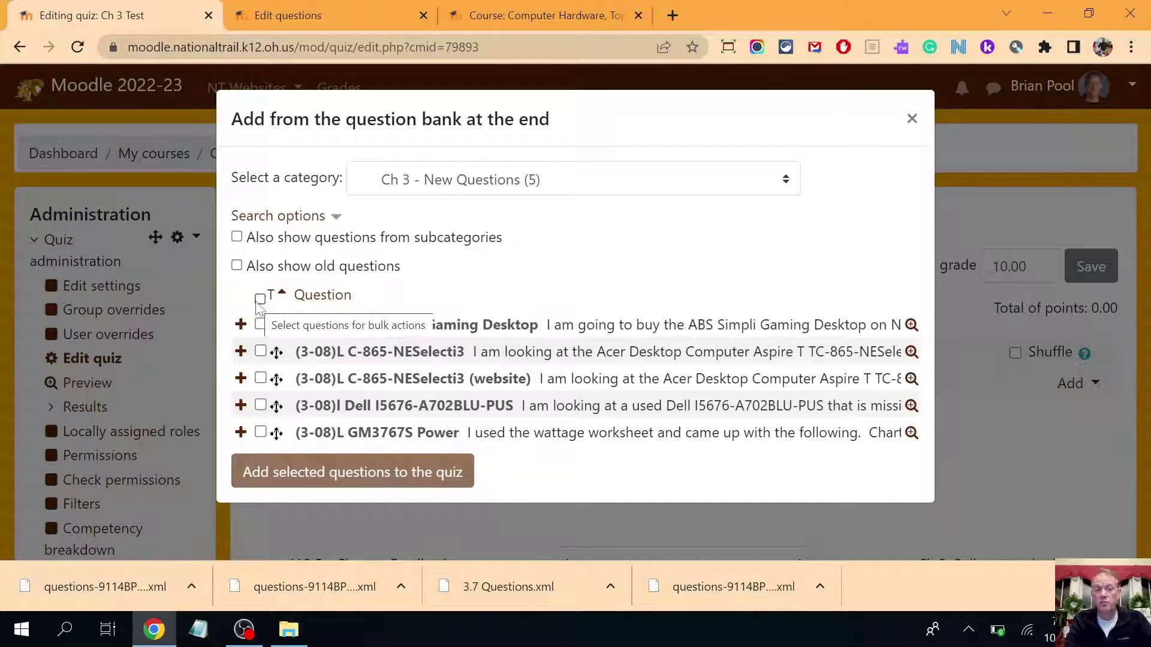
pyautogui.click(261, 300)
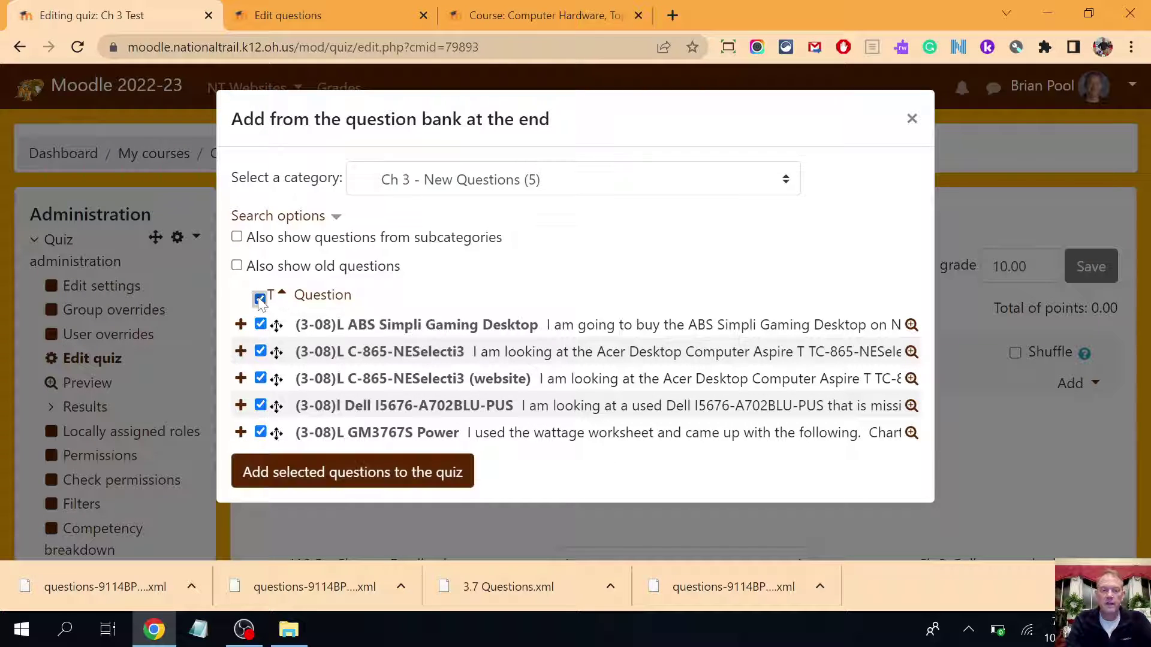
pyautogui.click(343, 477)
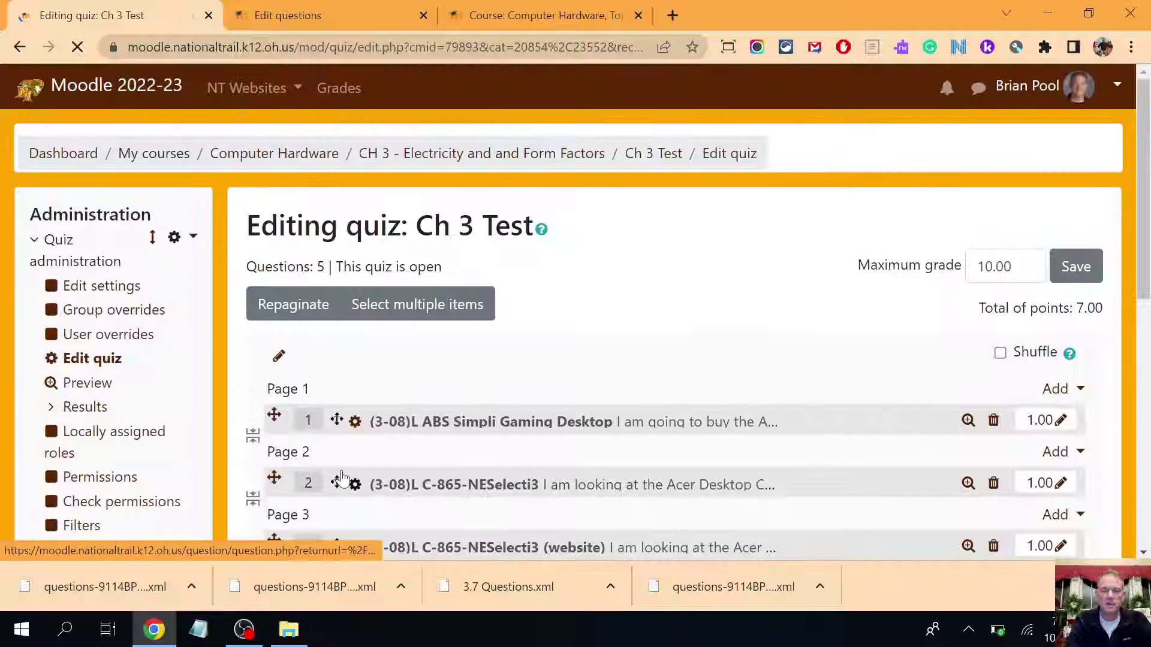
pyautogui.moveTo(1148, 173); pyautogui.dragTo(1148, 231)
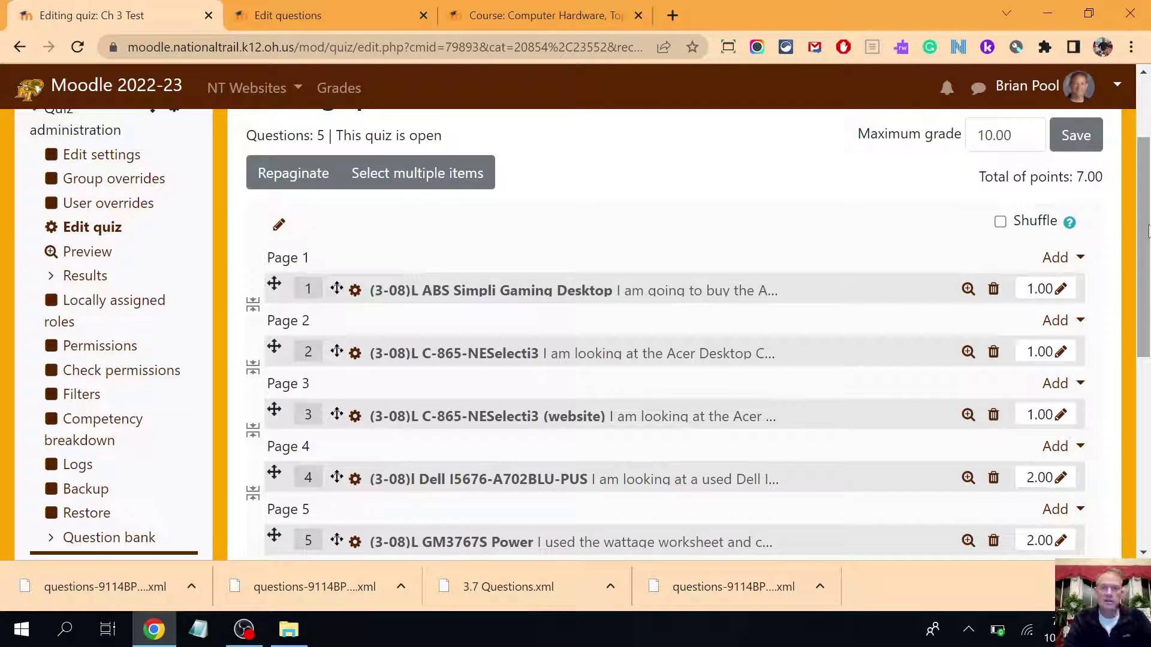
pyautogui.scroll(-3, 1147, 252)
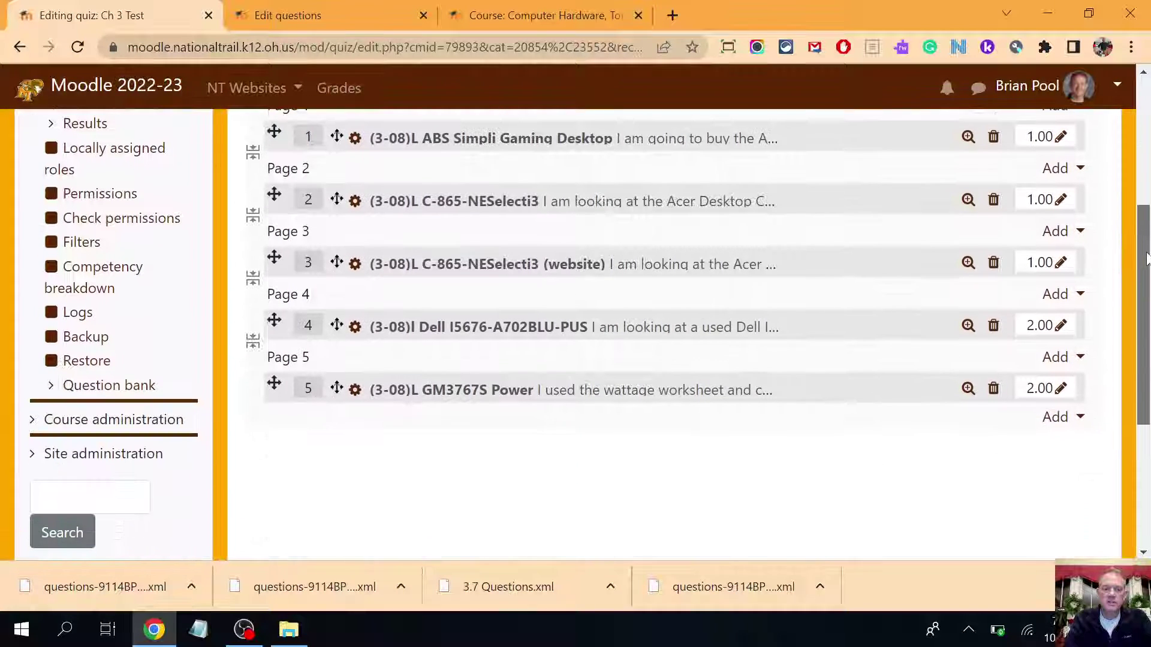
# Open the quiz's question bank and select the Top for Computer Hardware category
pyautogui.click(114, 386)
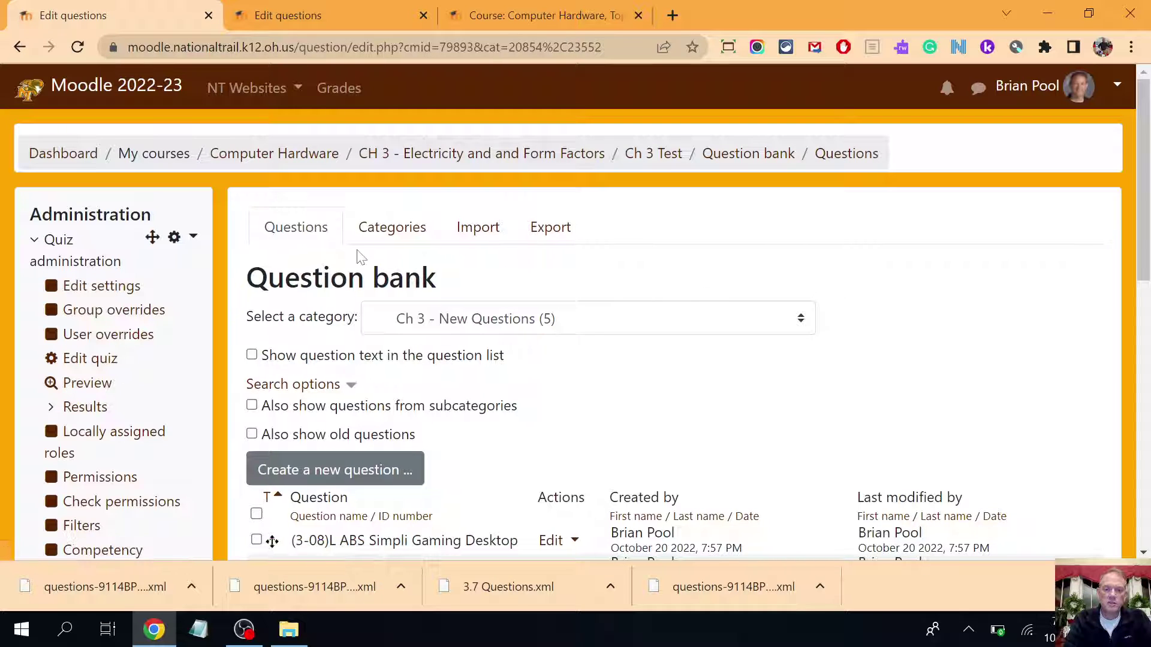
pyautogui.click(513, 318)
pyautogui.scroll(-1, 696, 67)
pyautogui.scroll(-4, 694, 64)
pyautogui.scroll(6, 694, 64)
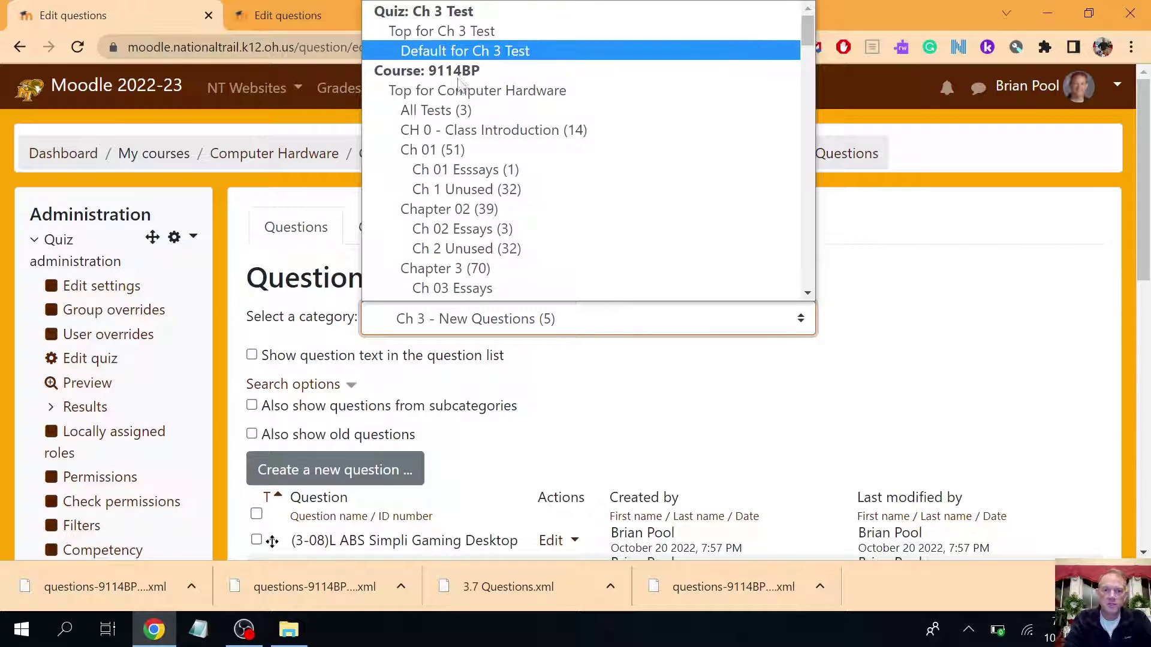
pyautogui.click(498, 91)
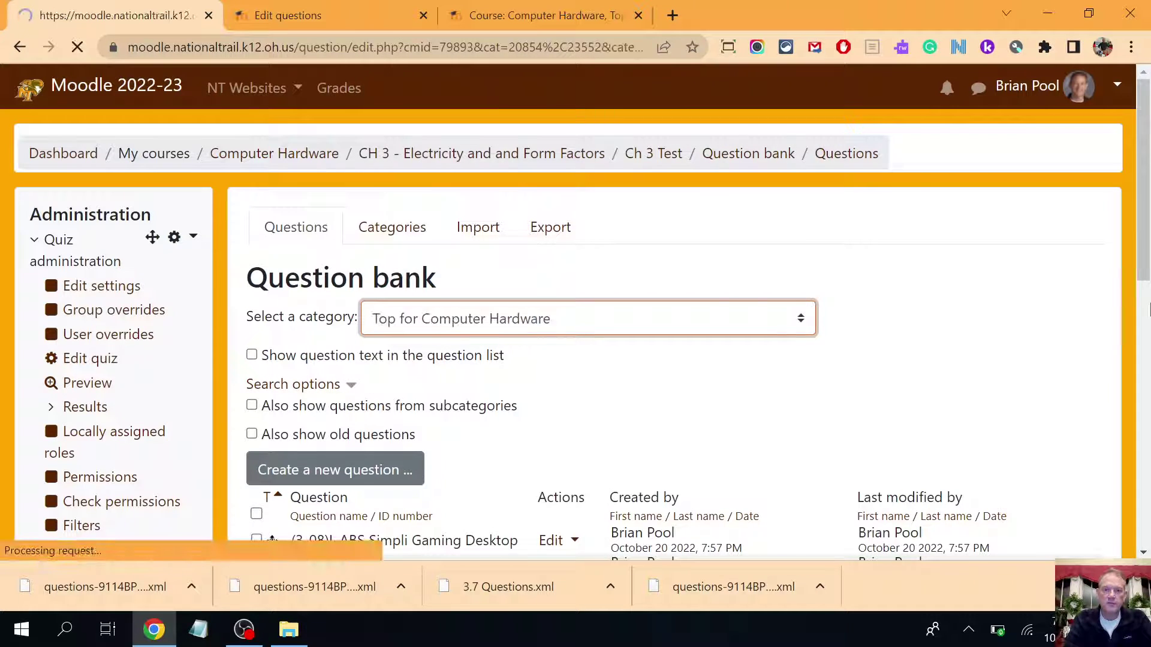
pyautogui.moveTo(1148, 309); pyautogui.dragTo(1138, 172)
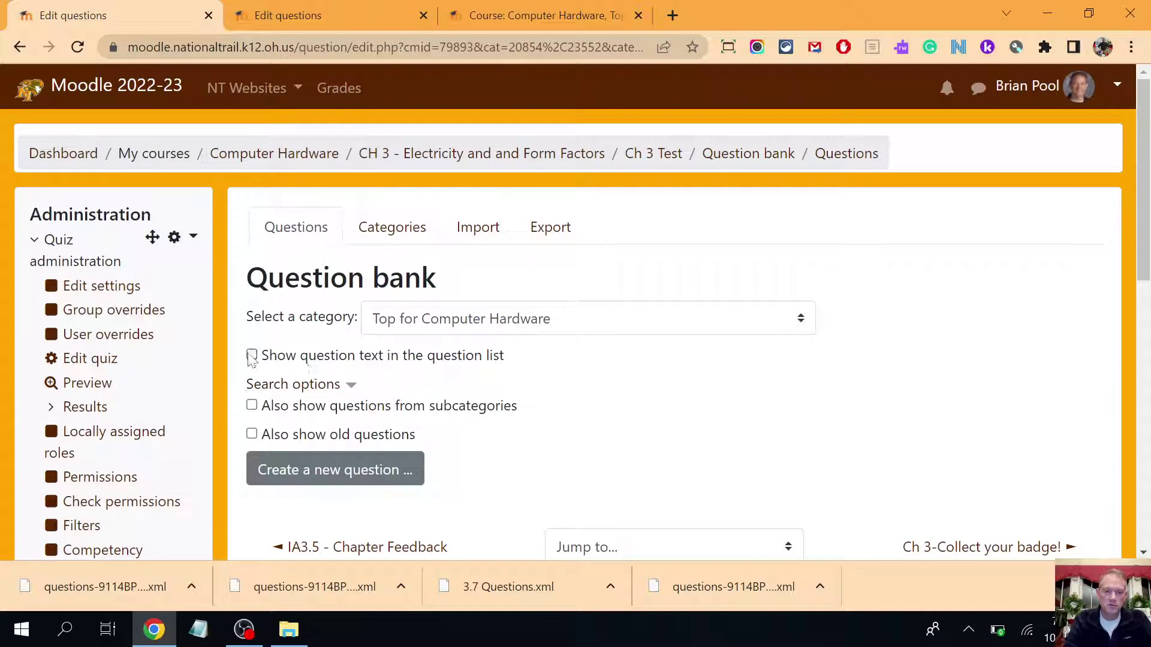
# Include questions from subcategories, then go to the Categories management page
pyautogui.click(252, 405)
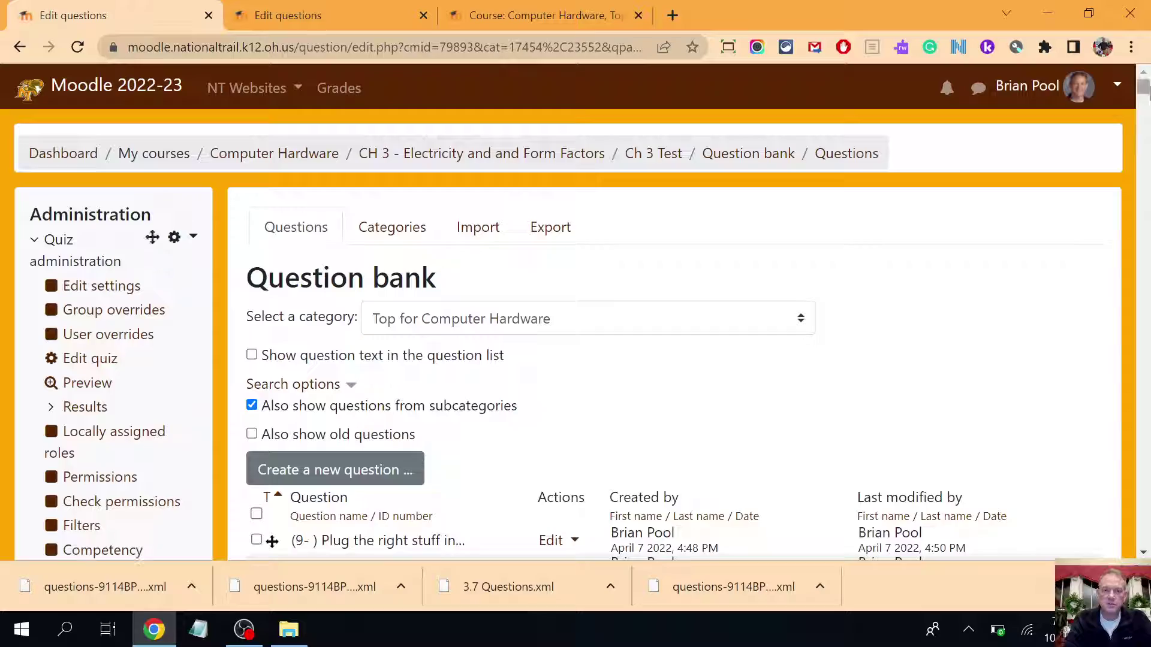
pyautogui.moveTo(1143, 86)
pyautogui.mouseDown()
pyautogui.moveTo(1121, 333)
pyautogui.moveTo(1126, 557)
pyautogui.moveTo(1146, 65)
pyautogui.mouseUp()
pyautogui.click(390, 227)
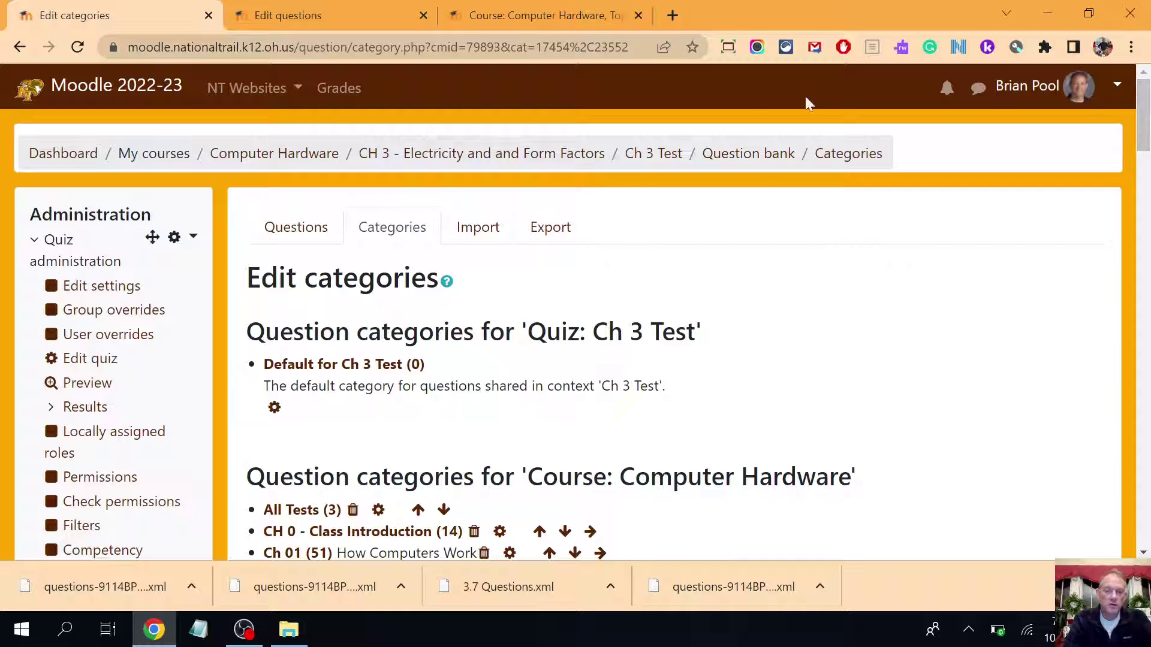
# Add a category named 'Ch 11' with parent Top for Computer Hardware
pyautogui.moveTo(1142, 116); pyautogui.dragTo(1145, 447)
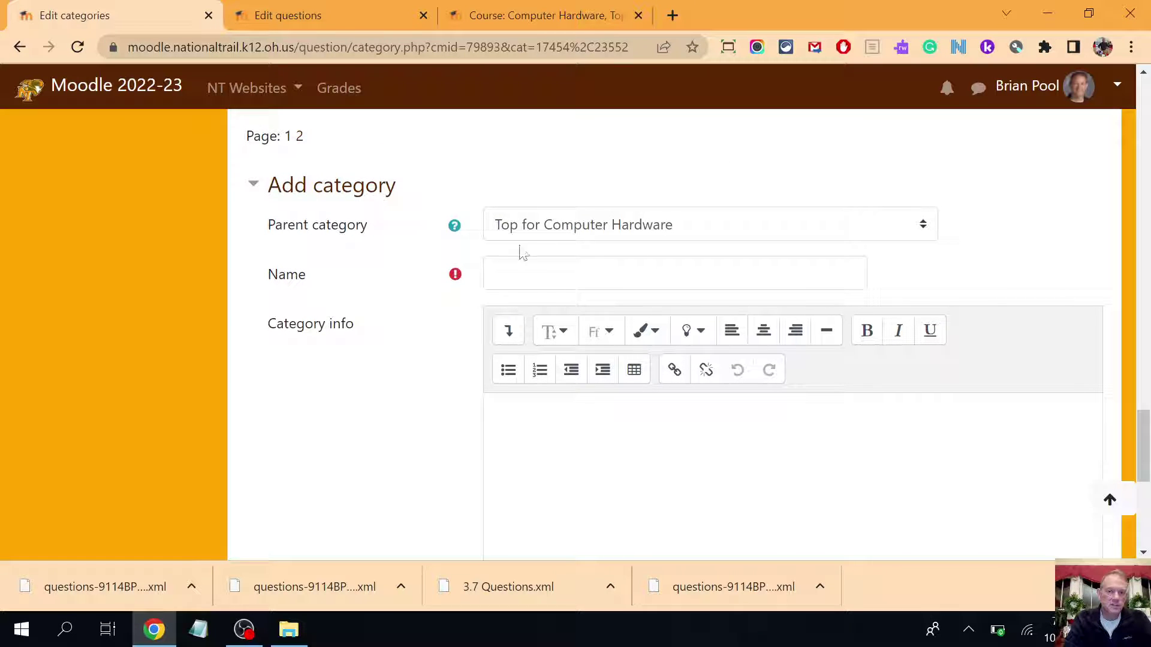
pyautogui.click(495, 274)
pyautogui.write('Ch 11')
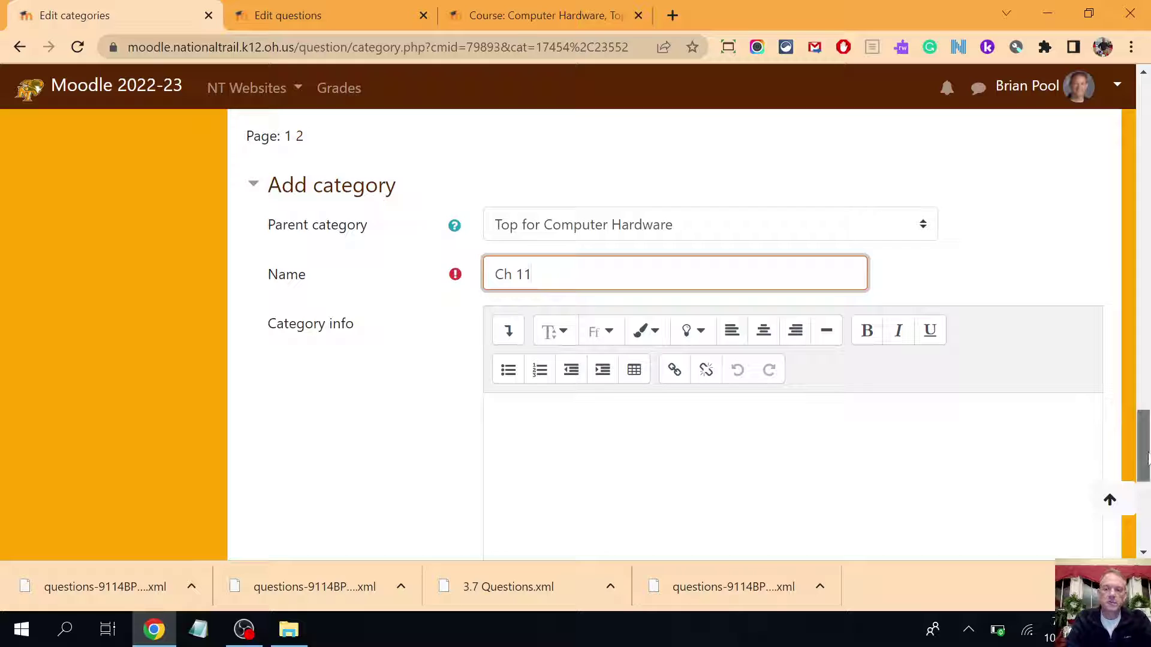
pyautogui.scroll(-6, 660, 330)
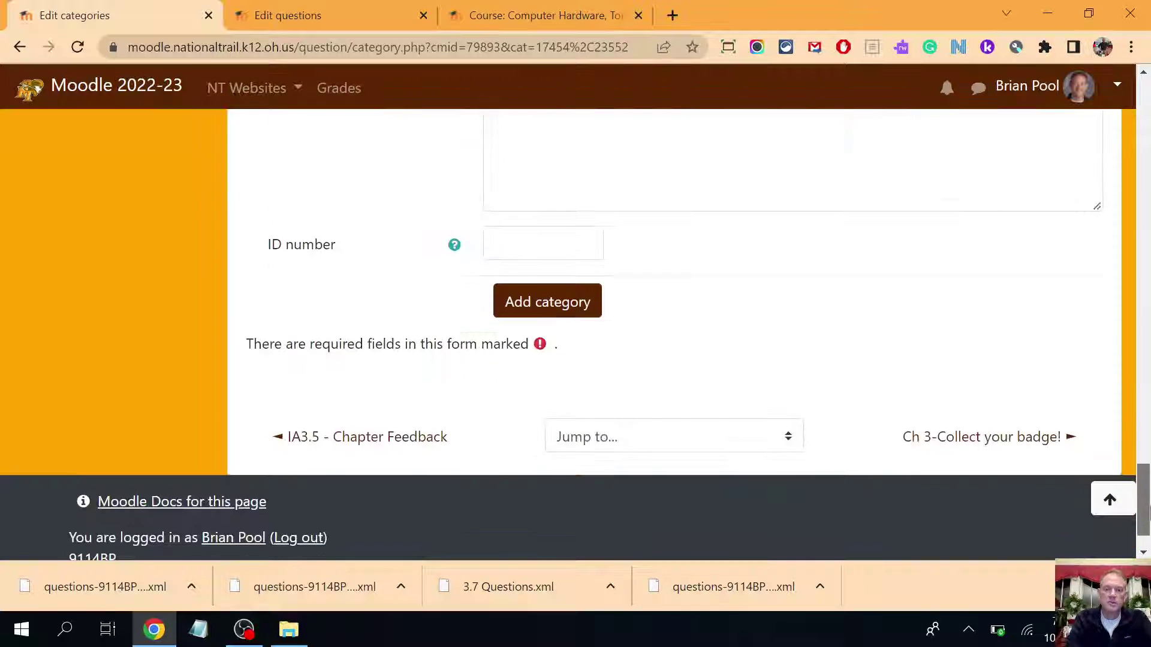
pyautogui.click(562, 312)
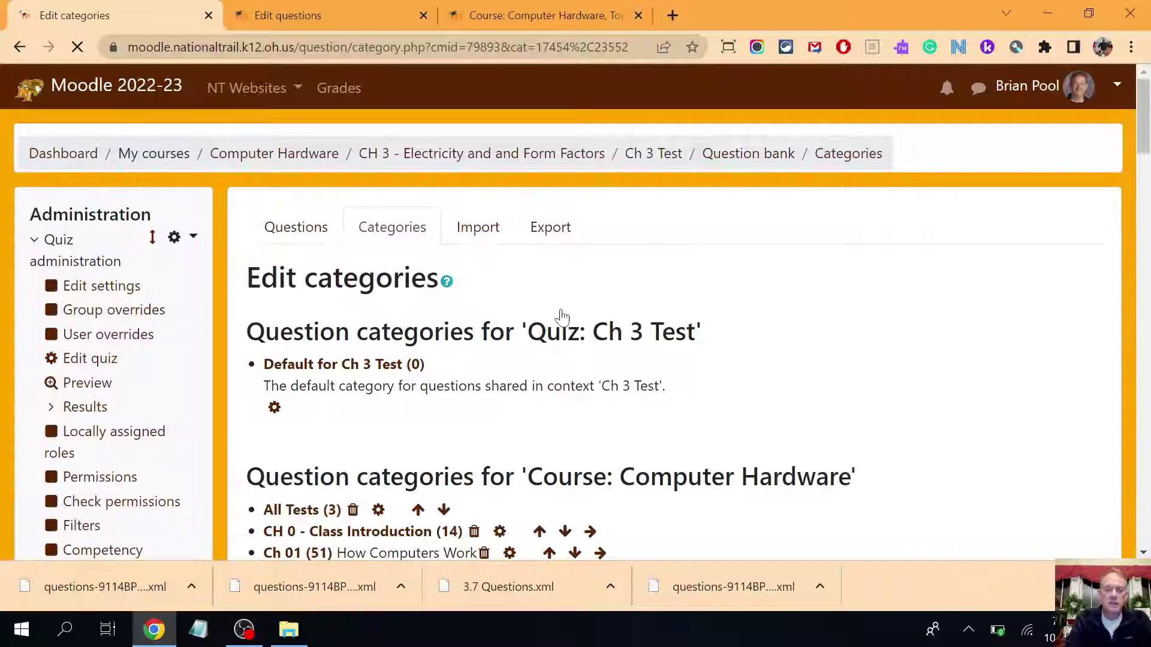
pyautogui.moveTo(1144, 138); pyautogui.dragTo(1145, 348)
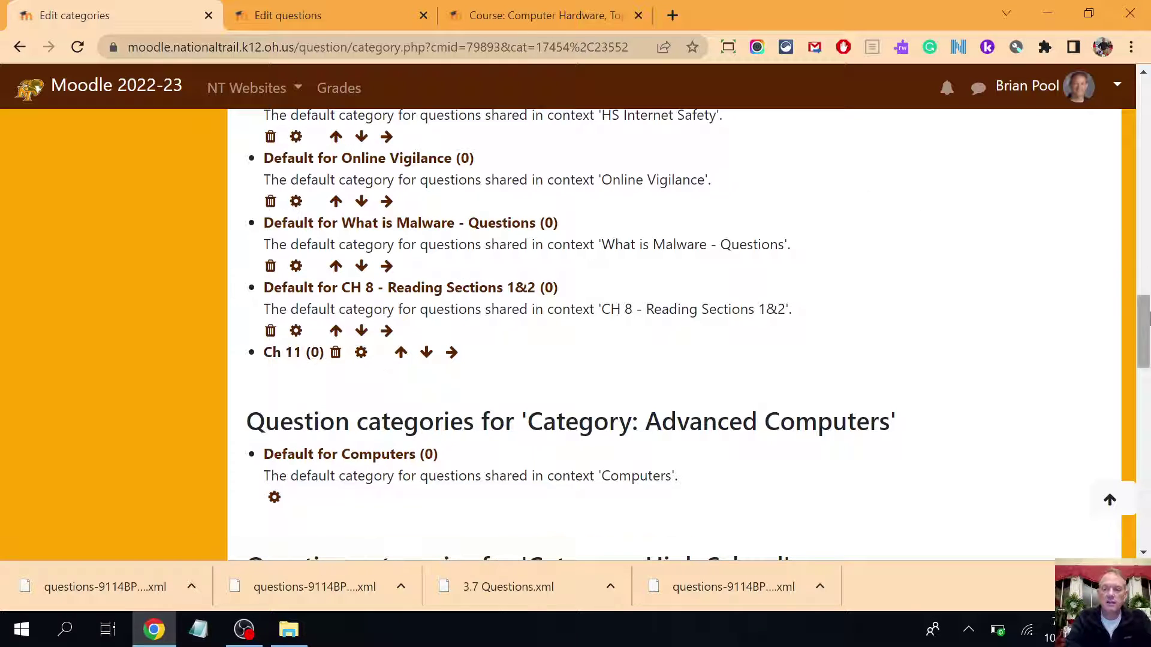
pyautogui.moveTo(1145, 335); pyautogui.dragTo(1146, 131)
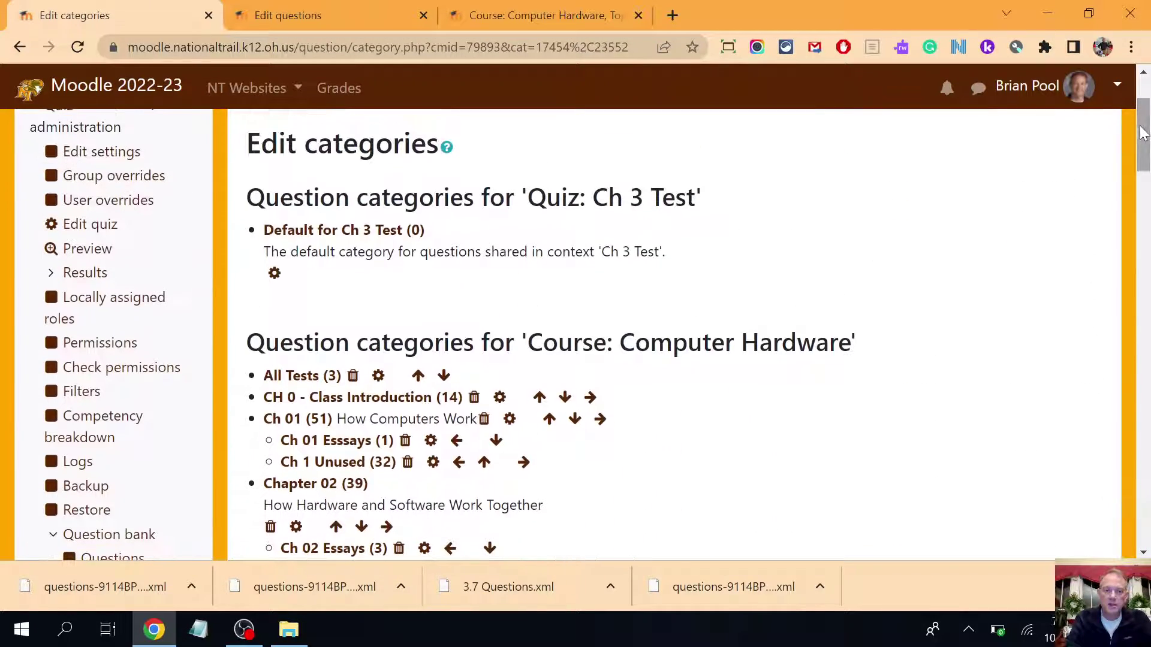